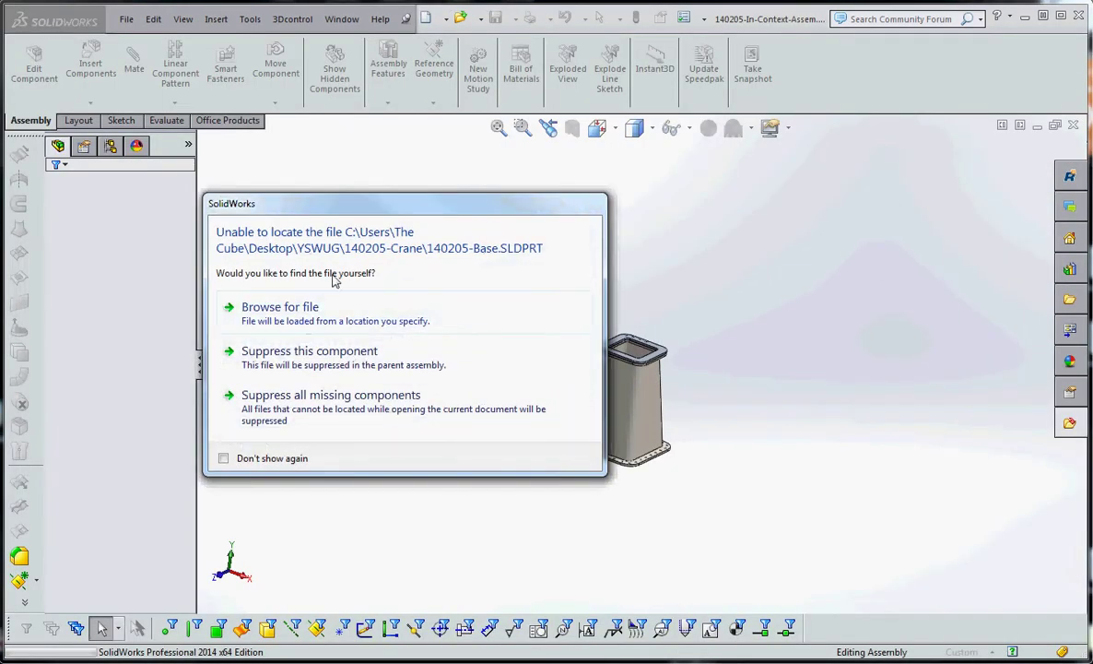
# Step: Suppress the missing 140205-Base component so that the assembly opens without it
pyautogui.moveTo(451, 205); pyautogui.dragTo(317, 166)
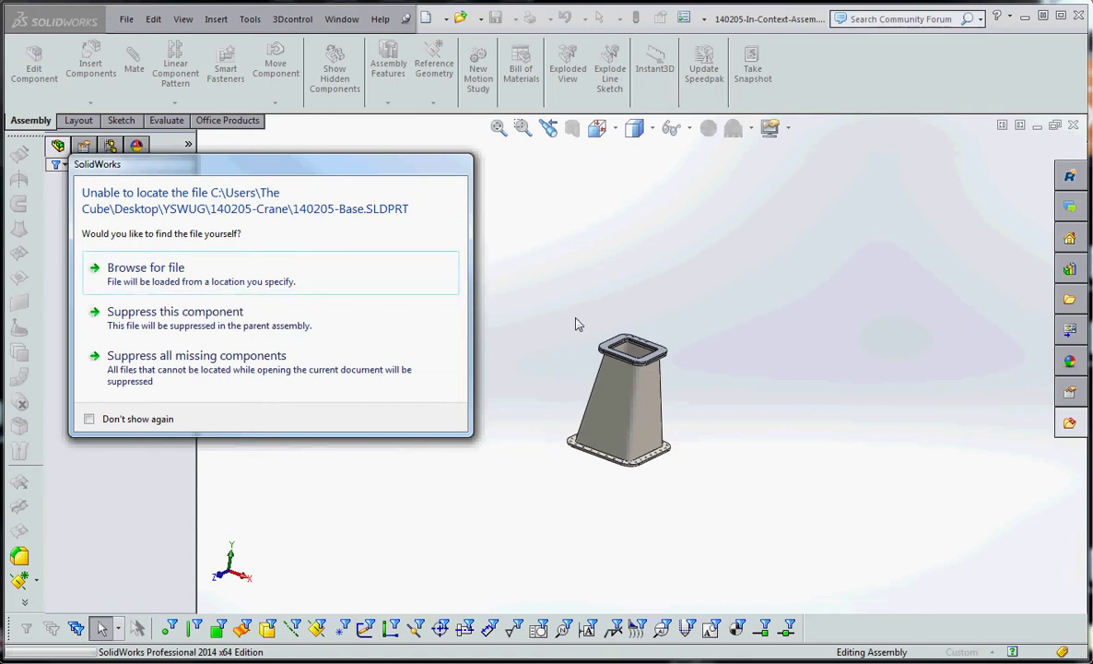
pyautogui.moveTo(292, 159); pyautogui.dragTo(364, 211)
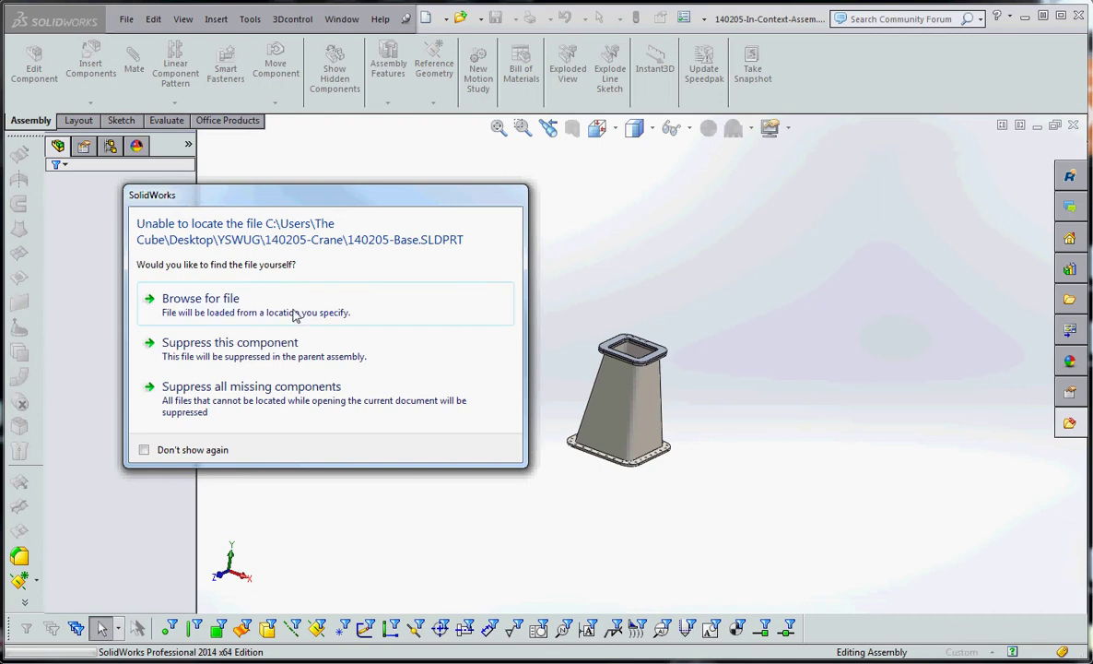
pyautogui.click(273, 360)
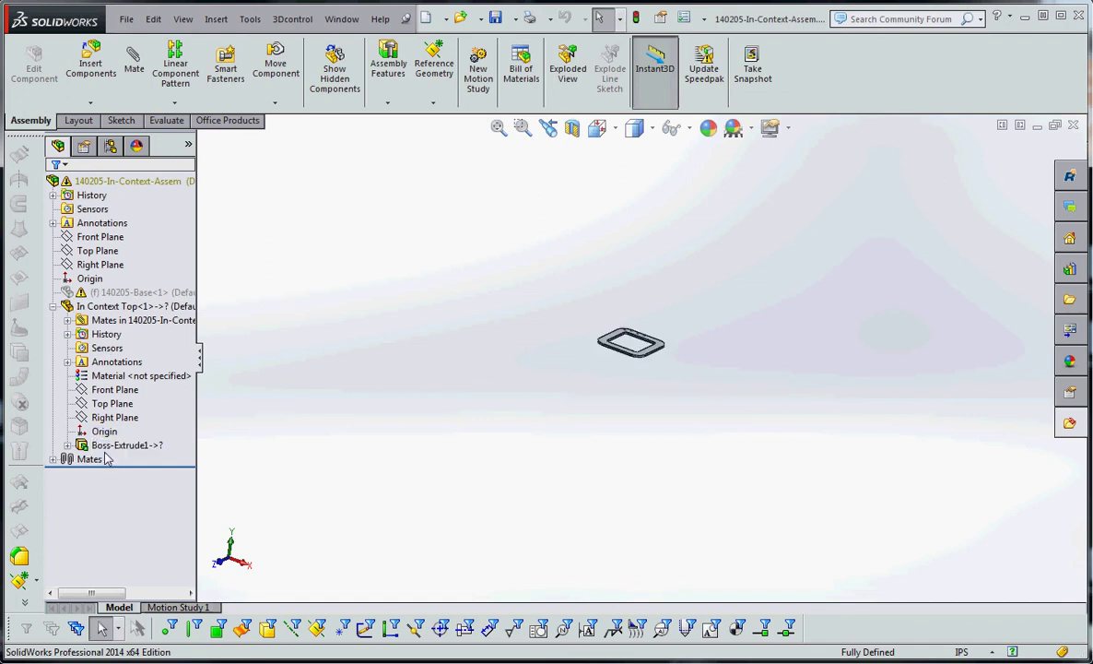
# Step: Widen the feature tree to read the component names, and open the In Context Top part from the assembly
pyautogui.click(109, 293)
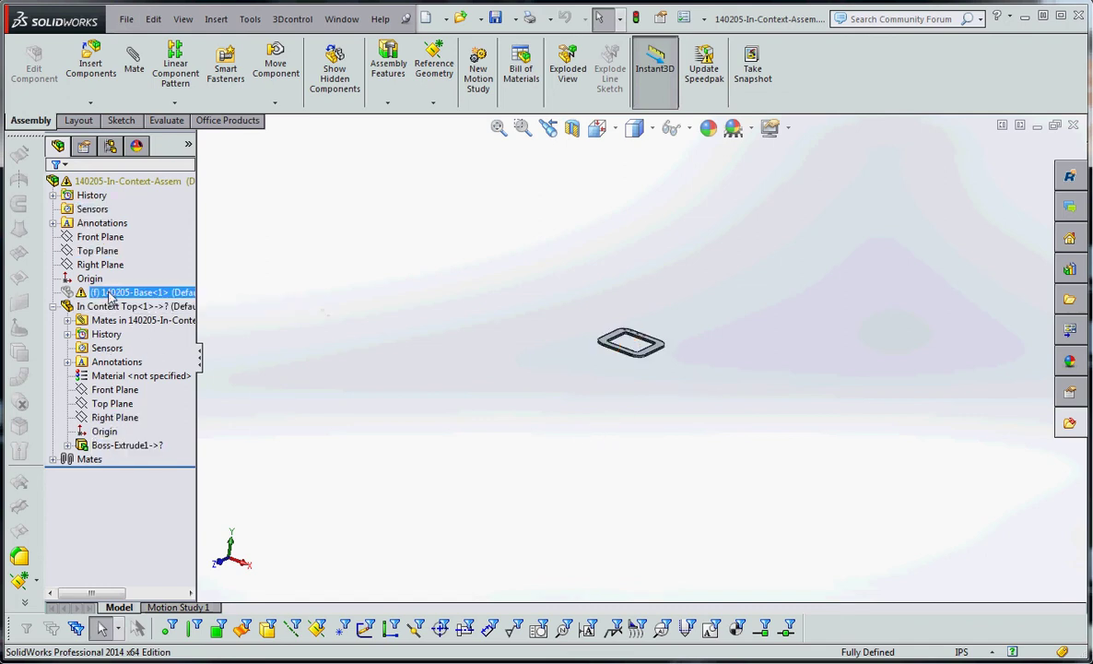
pyautogui.moveTo(108, 293)
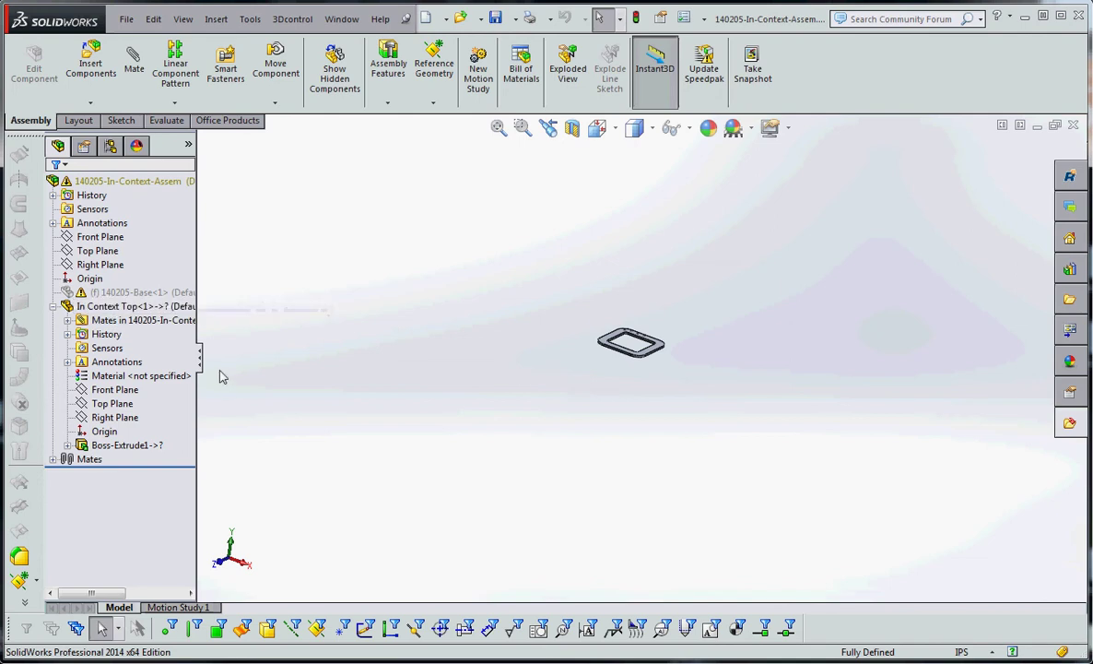
pyautogui.moveTo(201, 359); pyautogui.dragTo(261, 356)
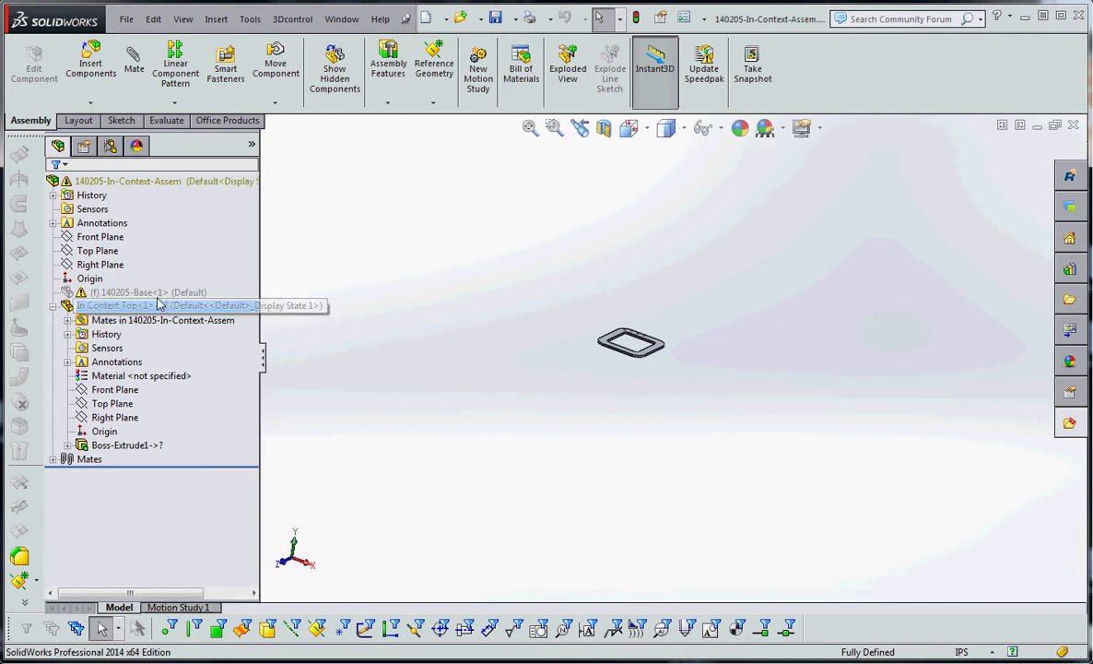
pyautogui.click(173, 321)
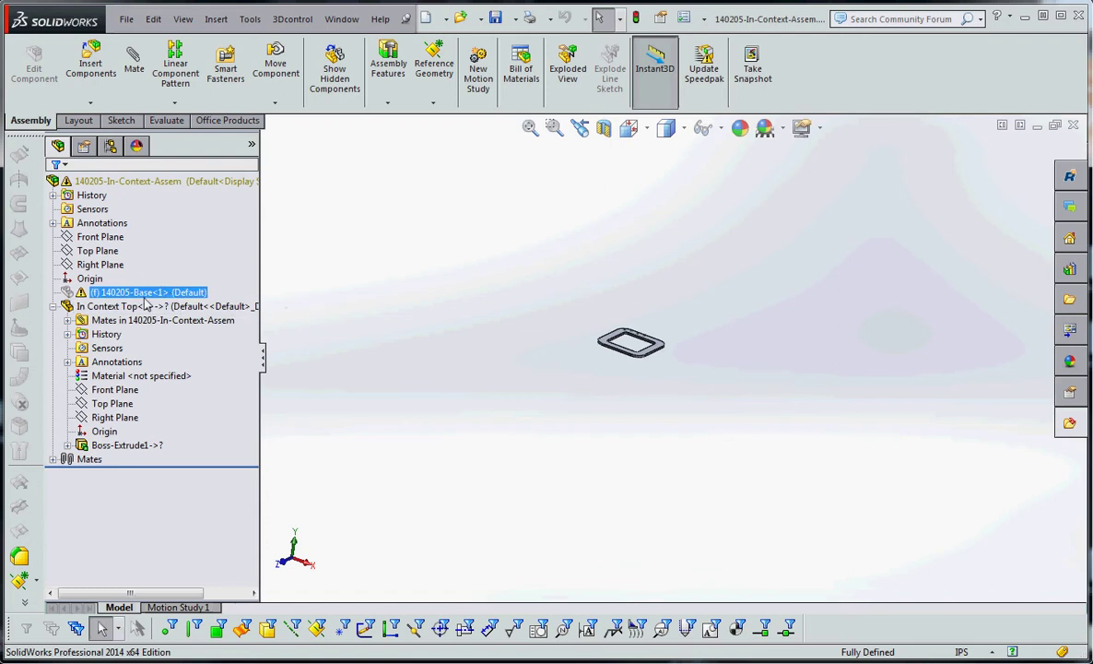
pyautogui.click(177, 294)
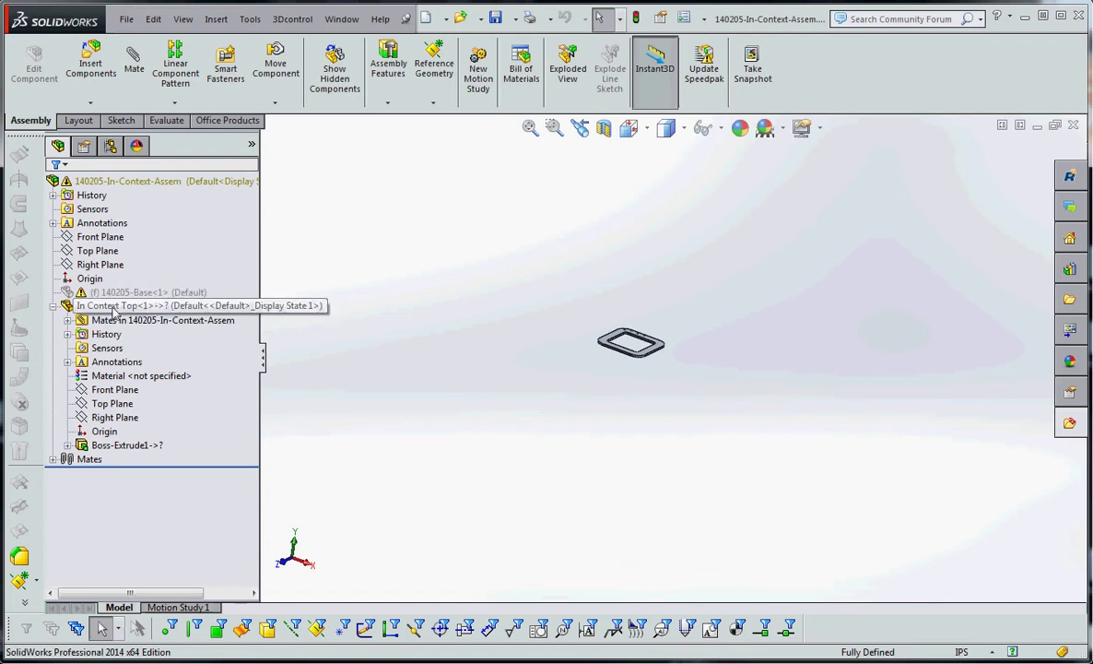
pyautogui.click(161, 313)
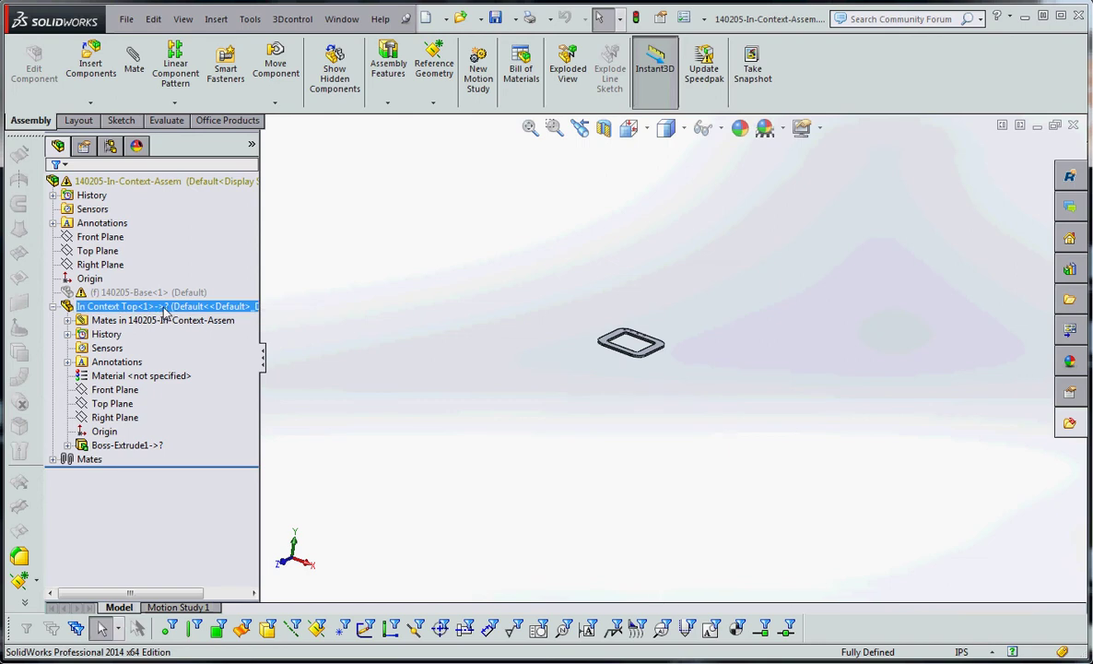
pyautogui.rightClick(164, 308)
pyautogui.click(173, 265)
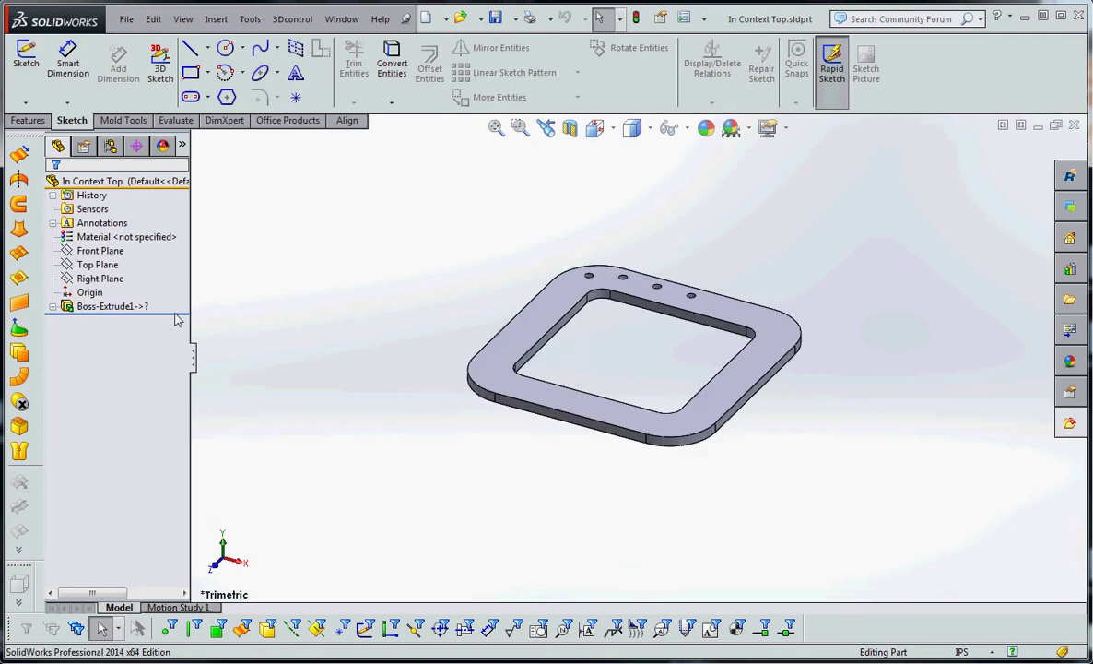
# Step: Examine the Boss-Extrude1 feature of In Context Top and its external reference marker
pyautogui.click(123, 308)
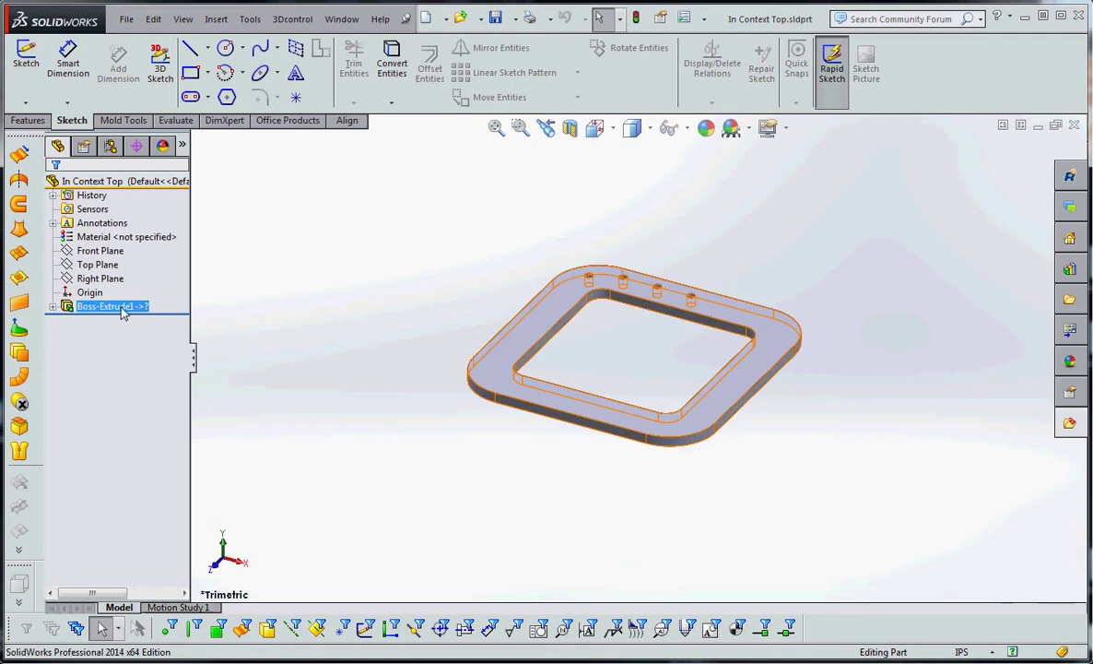
pyautogui.click(156, 308)
pyautogui.click(129, 307)
pyautogui.click(120, 318)
pyautogui.click(138, 307)
pyautogui.click(140, 321)
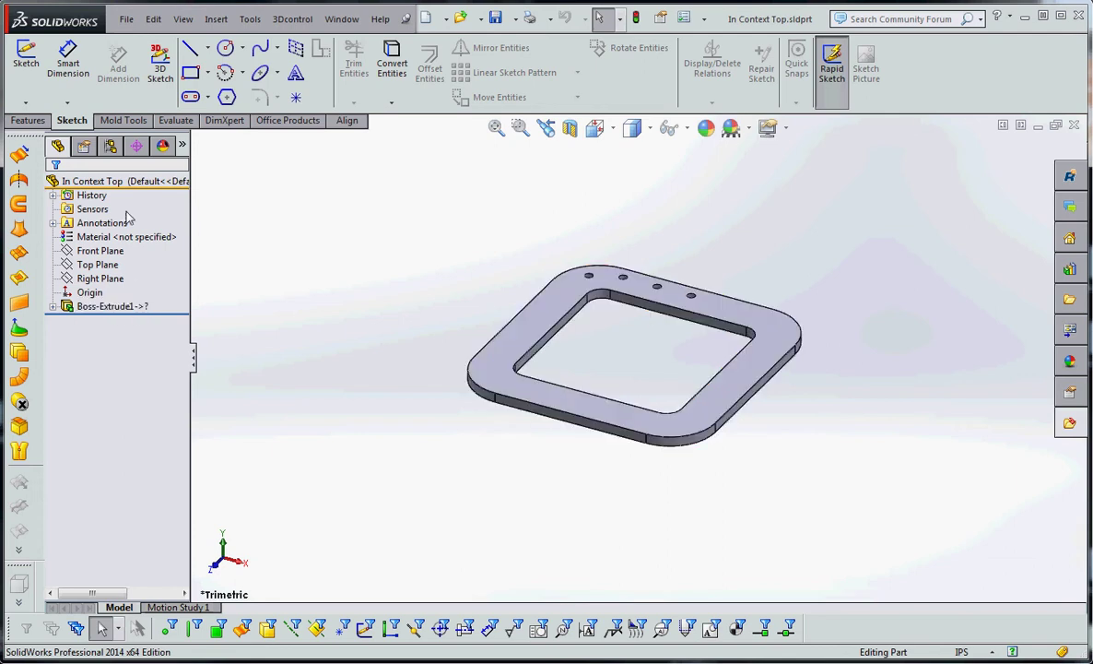
pyautogui.click(138, 307)
pyautogui.click(143, 328)
pyautogui.click(134, 306)
# Step: Open Sketch2 under Boss-Extrude1 to inspect its geometry and relations, and exit it with a rebuild
pyautogui.click(53, 305)
pyautogui.click(134, 320)
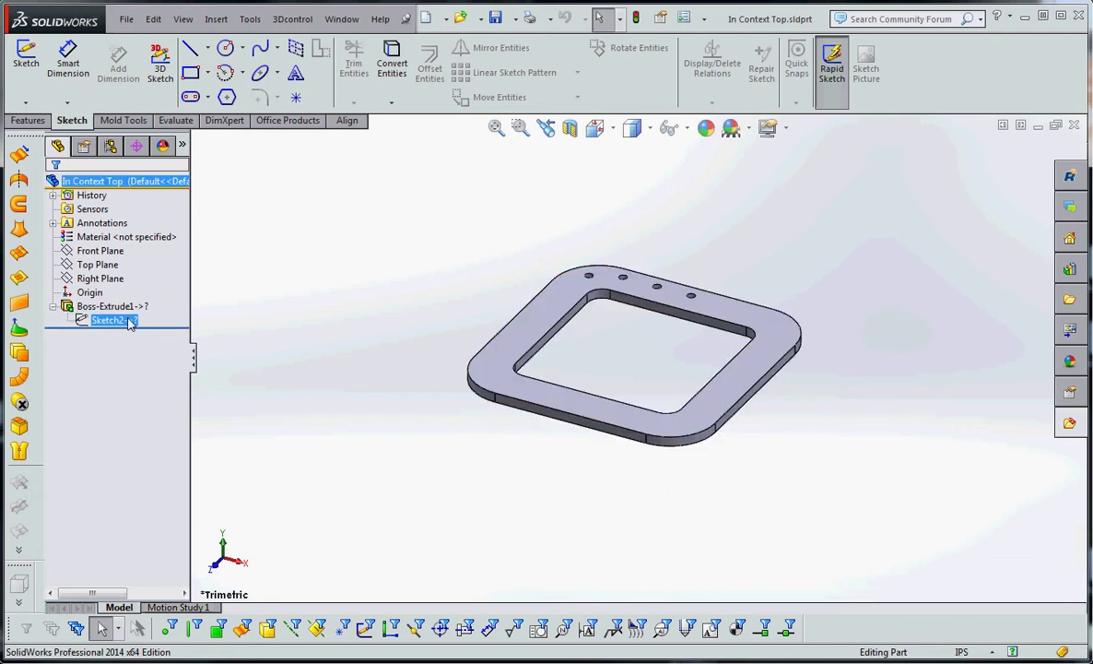
pyautogui.rightClick(130, 321)
pyautogui.click(140, 276)
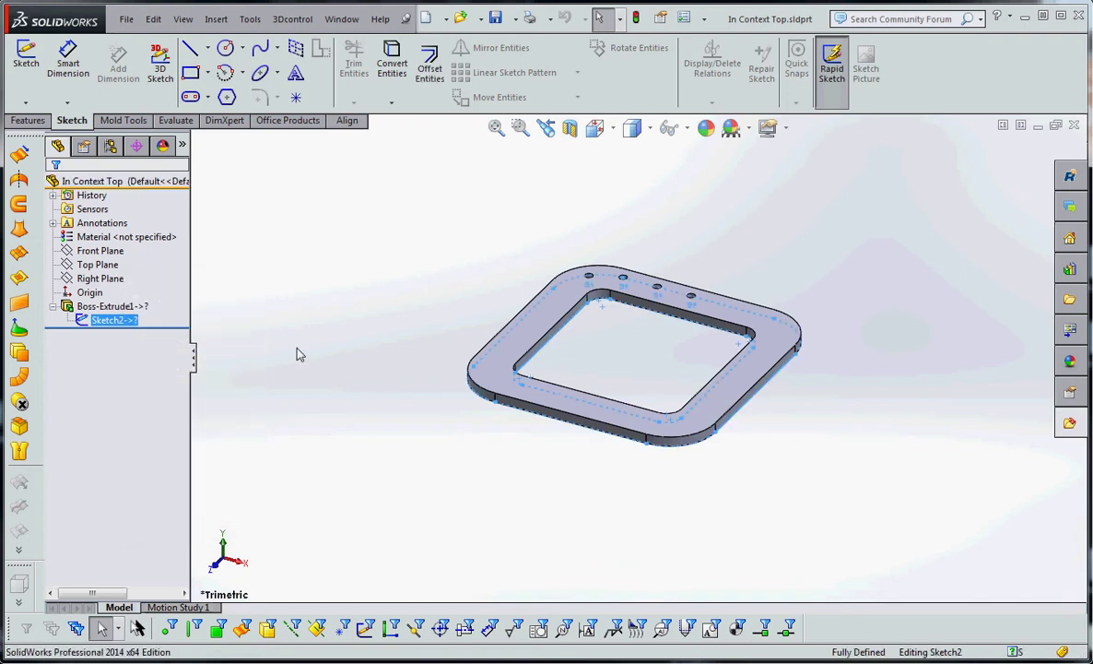
pyautogui.scroll(1, 593, 454)
pyautogui.scroll(-2, 609, 403)
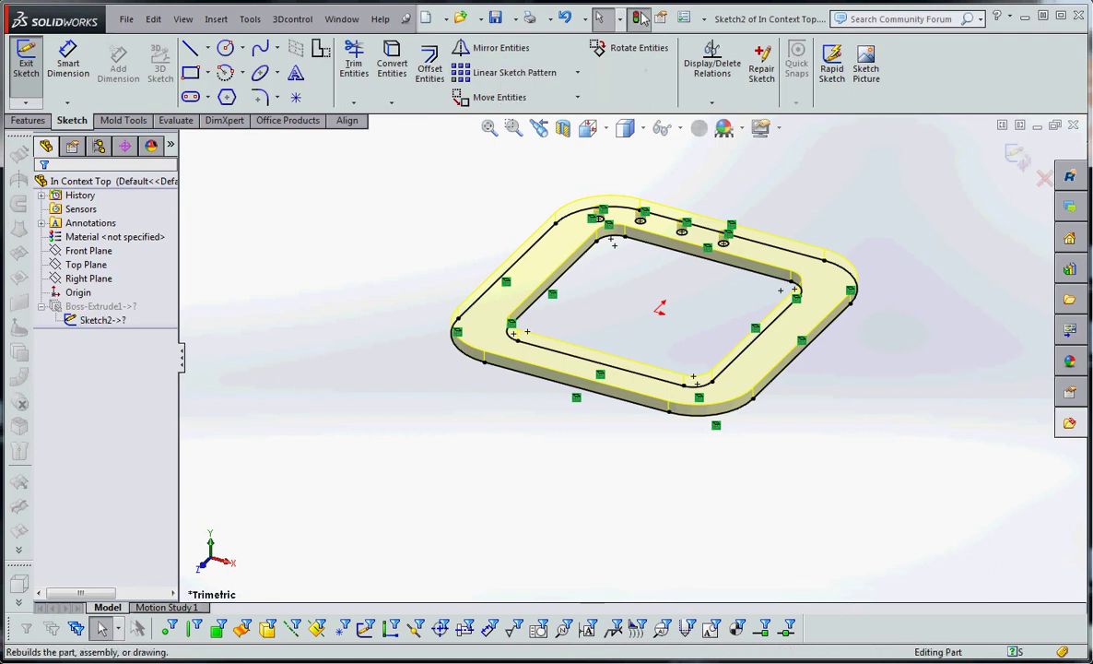
pyautogui.click(635, 18)
# Step: List the external references of Boss-Extrude1 and break all of them
pyautogui.click(112, 321)
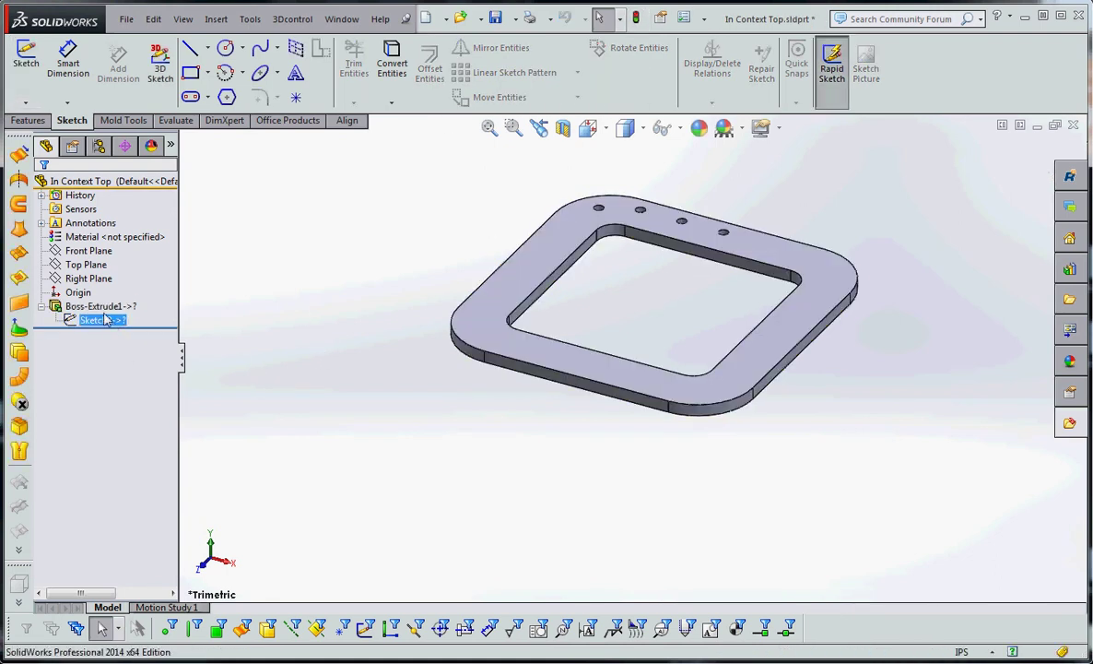
pyautogui.click(99, 307)
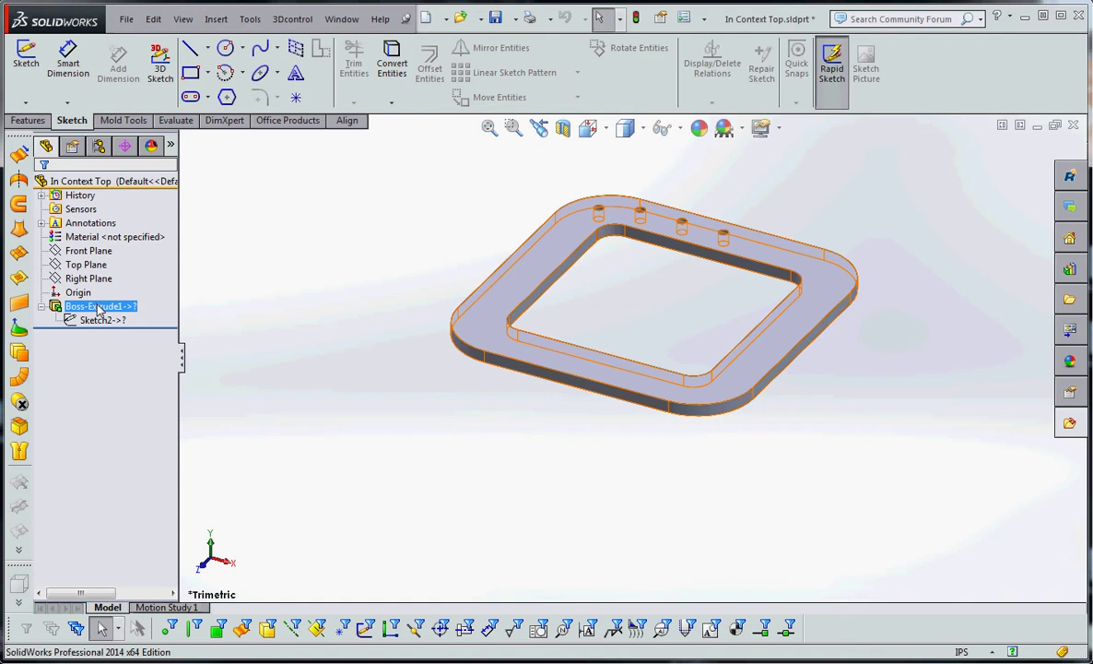
pyautogui.rightClick(99, 309)
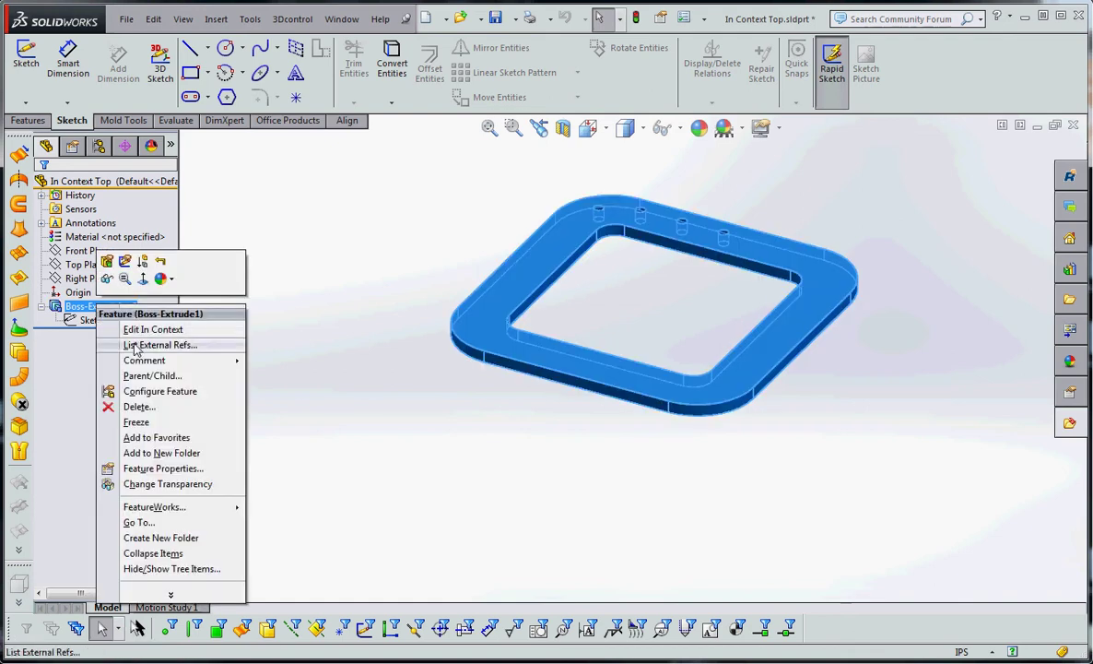
pyautogui.click(135, 344)
pyautogui.moveTo(509, 217); pyautogui.dragTo(424, 177)
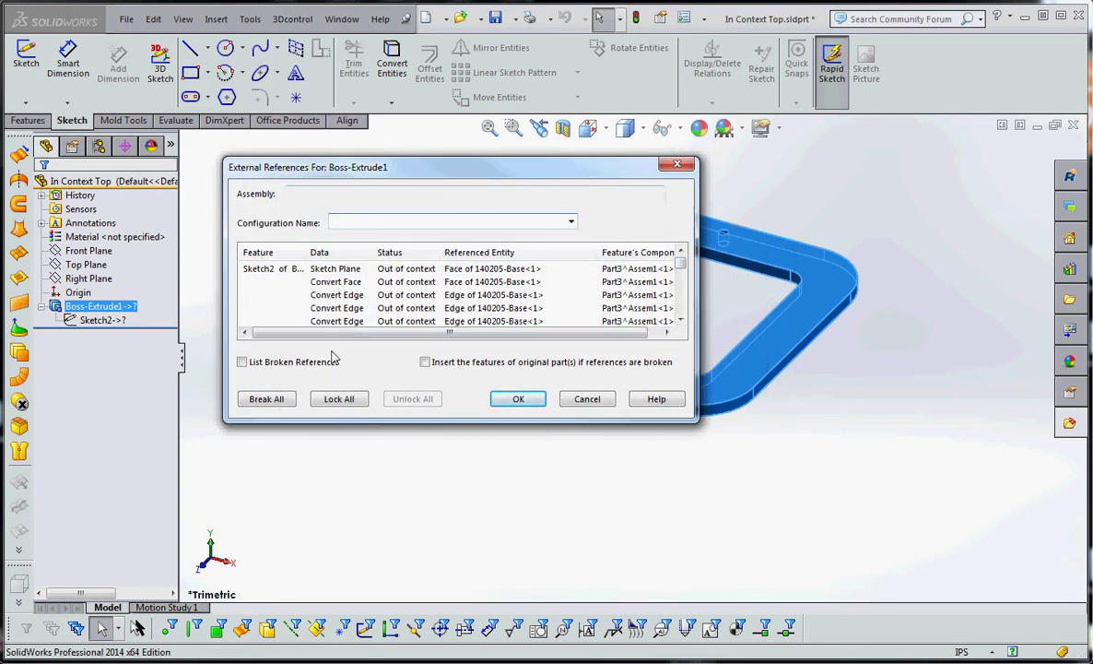
pyautogui.click(280, 400)
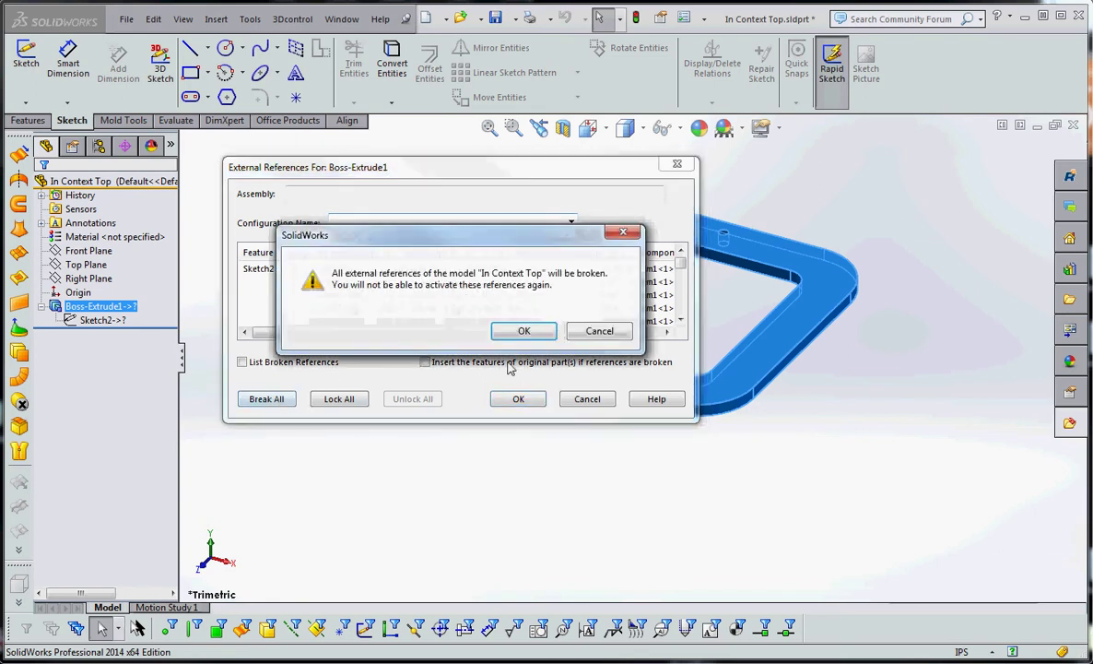
pyautogui.click(523, 331)
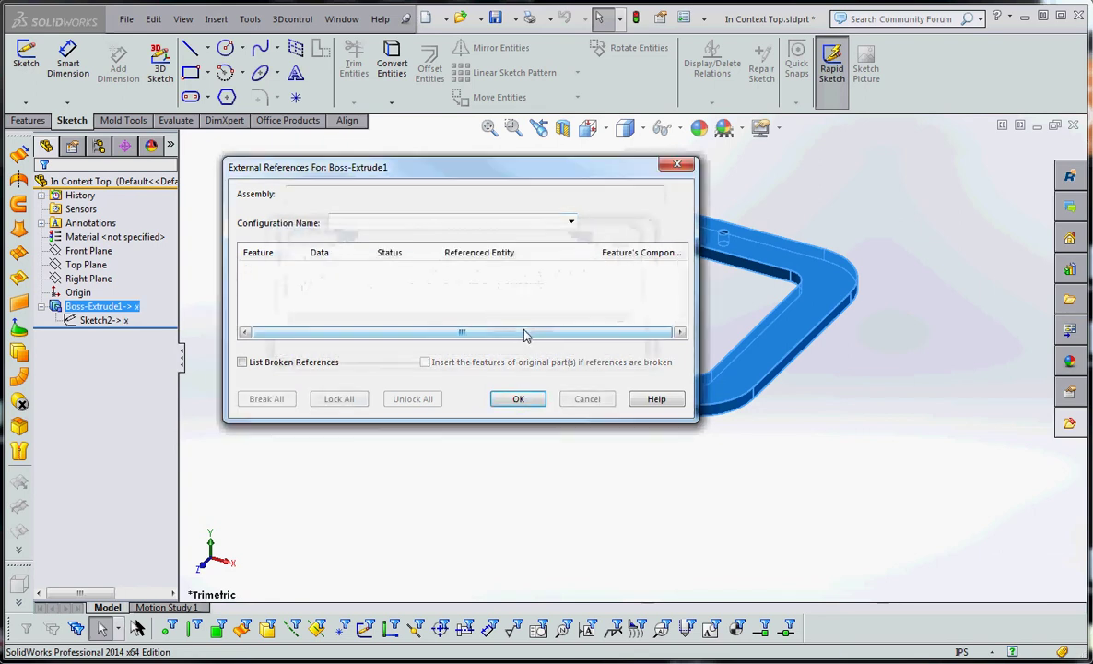
pyautogui.click(516, 400)
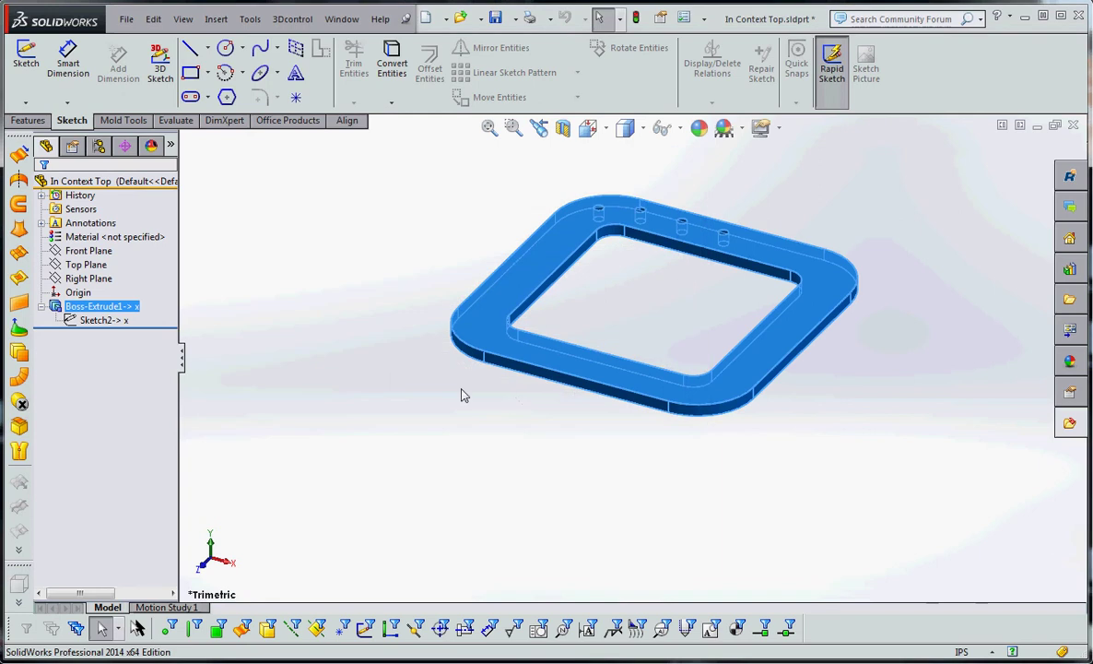
pyautogui.click(373, 374)
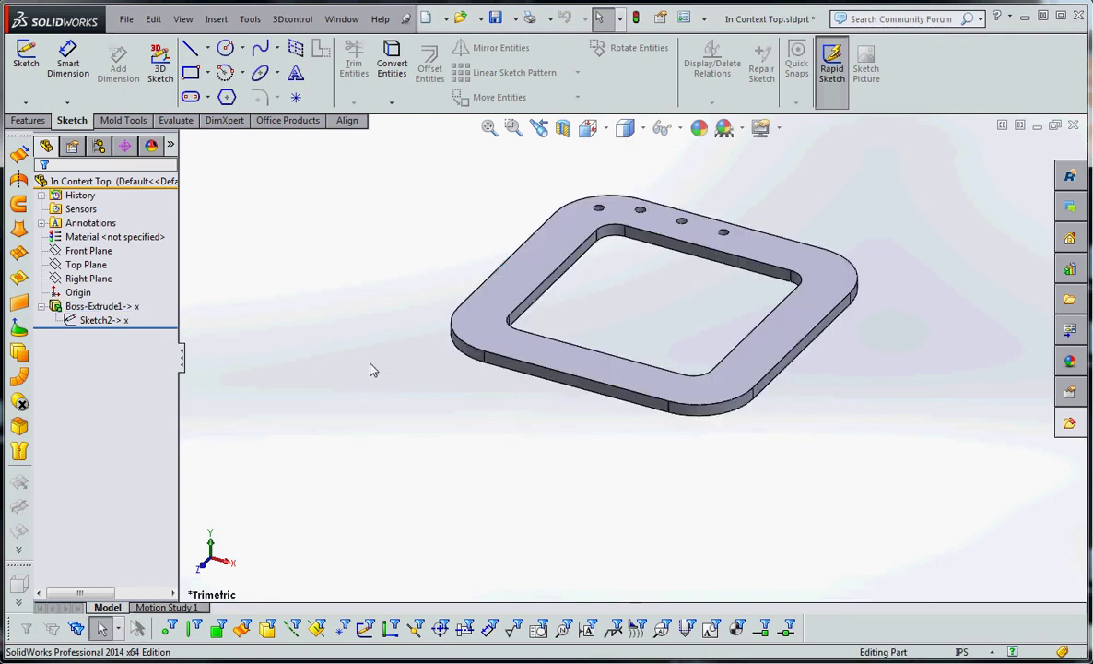
pyautogui.click(131, 308)
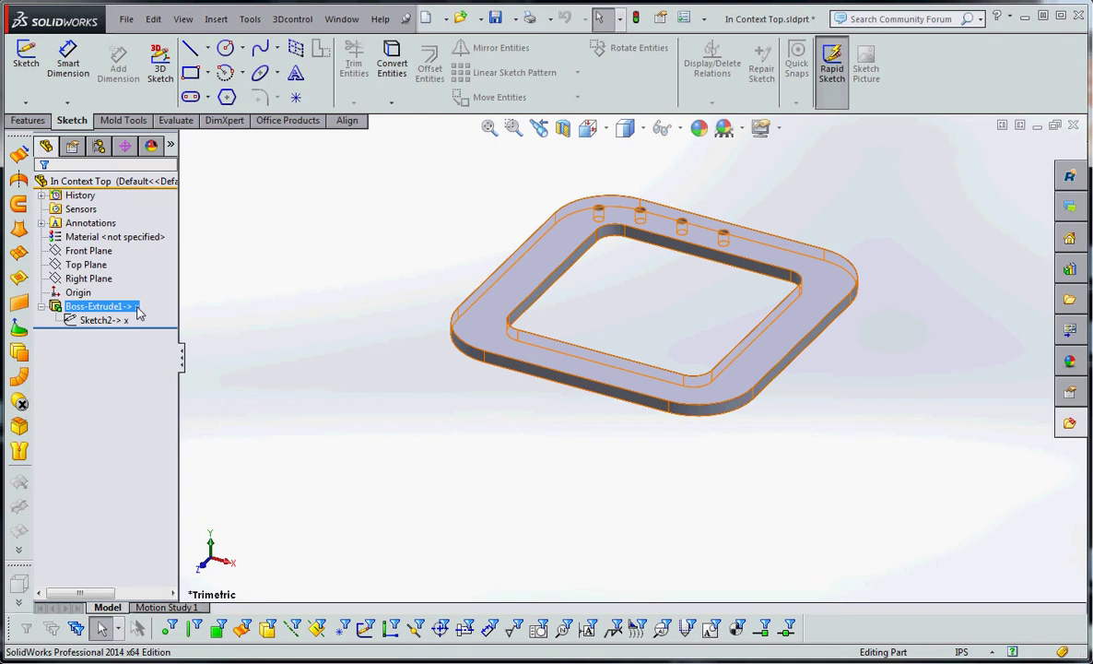
pyautogui.click(133, 311)
pyautogui.click(324, 348)
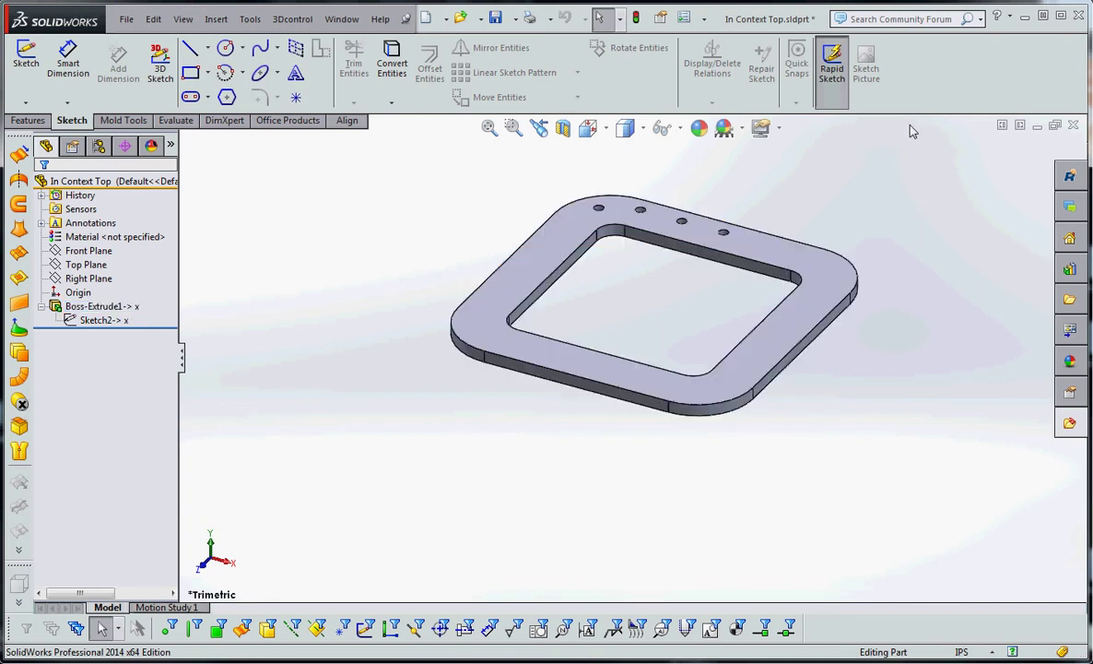
# Step: Close the In Context Top part unsaved, discarding its changes in the assembly, and close the 140205-In-Context-Assem assembly
pyautogui.click(1075, 127)
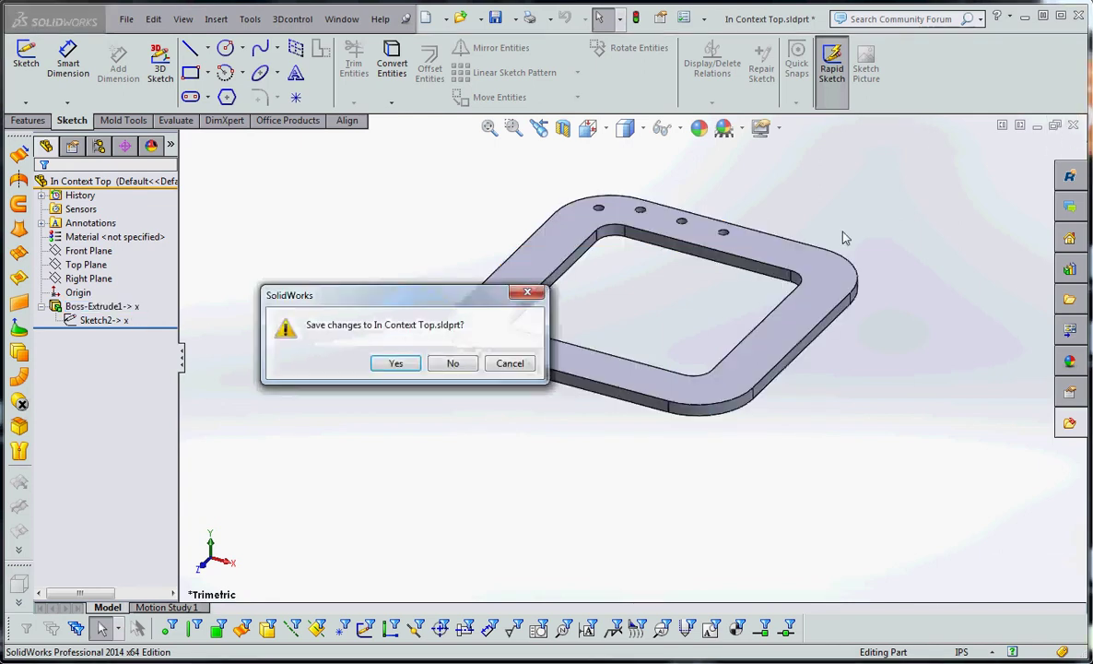
pyautogui.click(450, 363)
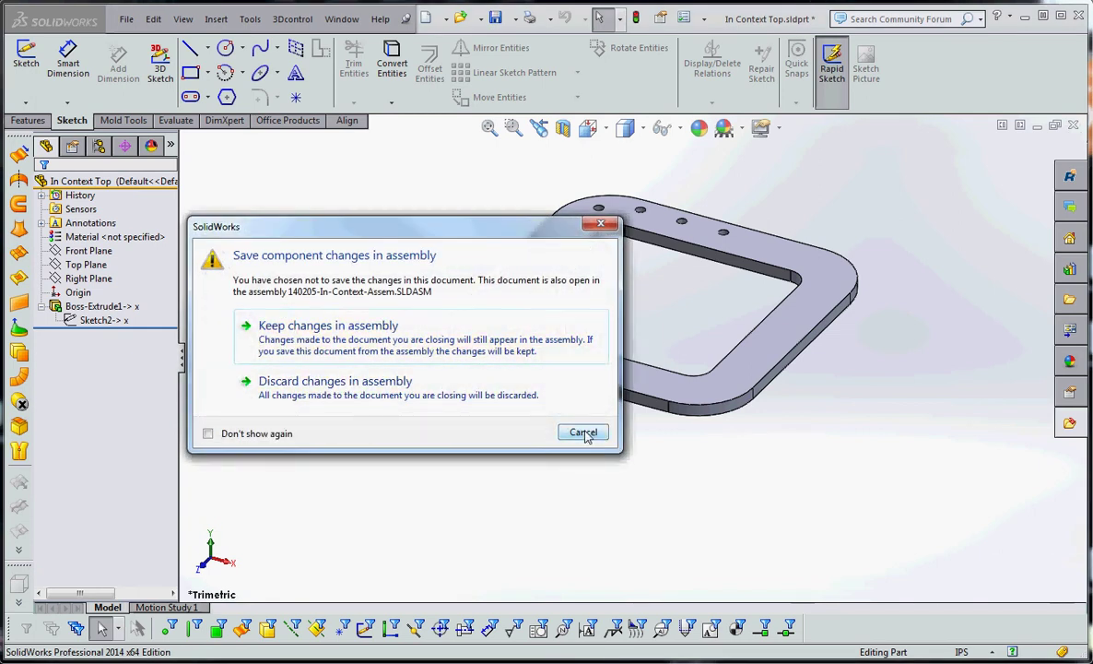
pyautogui.click(583, 432)
pyautogui.click(1073, 125)
pyautogui.click(451, 364)
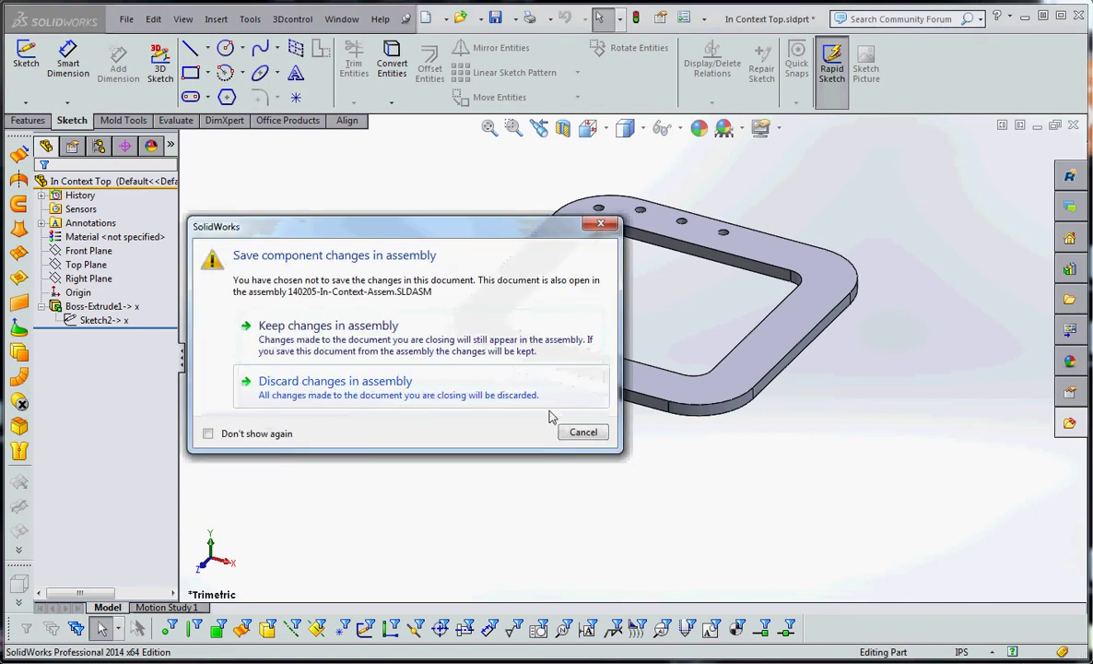
pyautogui.click(356, 393)
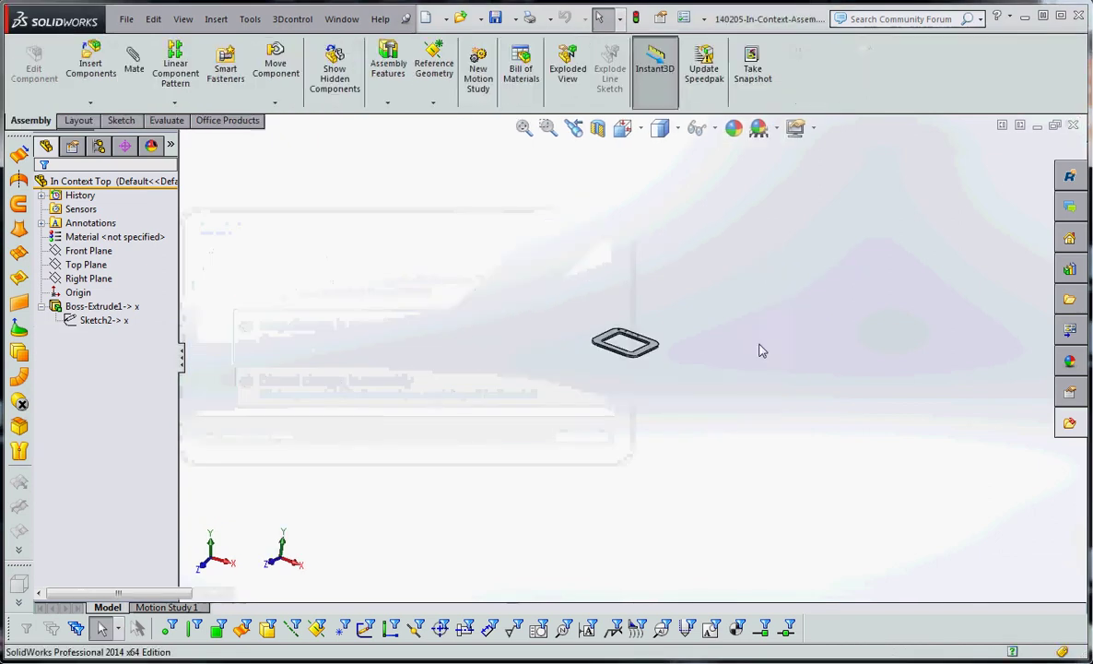
pyautogui.click(1072, 125)
pyautogui.click(355, 378)
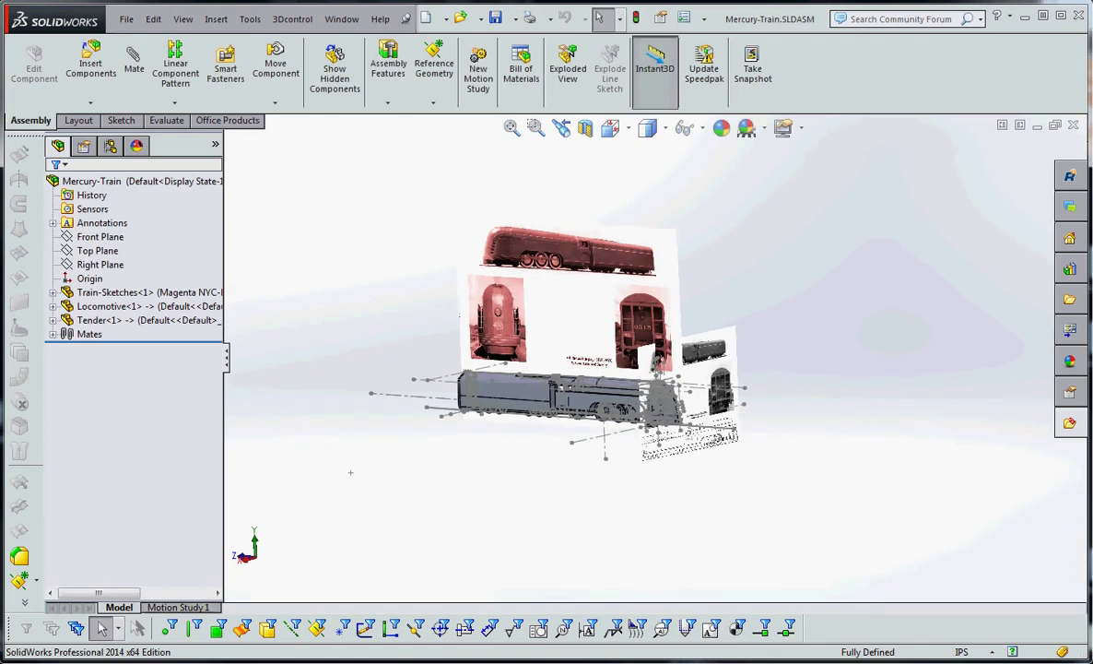
# Step: Expand the Train-Sketches component in the Mercury-Train assembly and examine its layout sketches
pyautogui.click(111, 292)
pyautogui.click(53, 293)
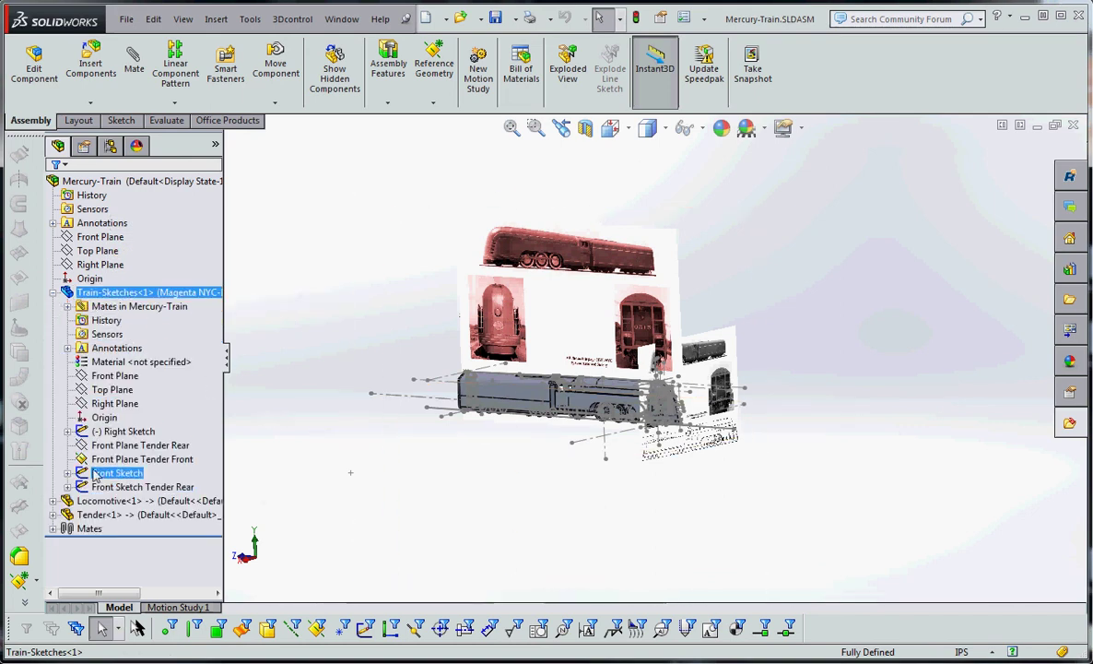
pyautogui.click(104, 431)
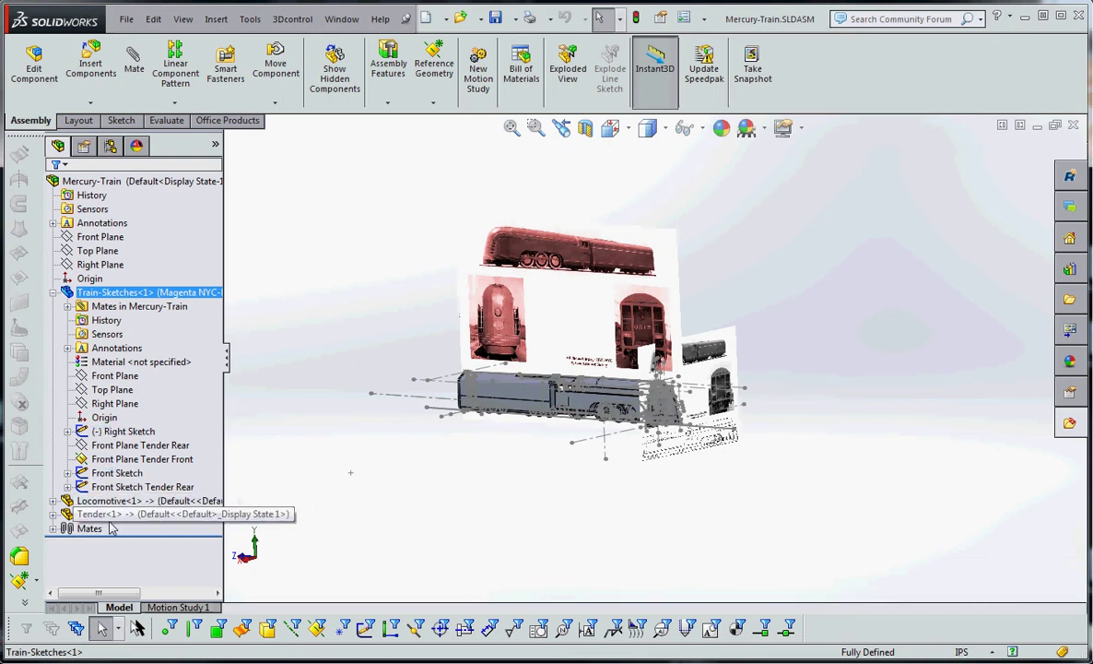
# Step: Expand the Locomotive component and examine its externally referenced Front Sketch and Right Sketch
pyautogui.click(52, 502)
pyautogui.scroll(2, 218, 318)
pyautogui.moveTo(222, 309); pyautogui.dragTo(225, 293)
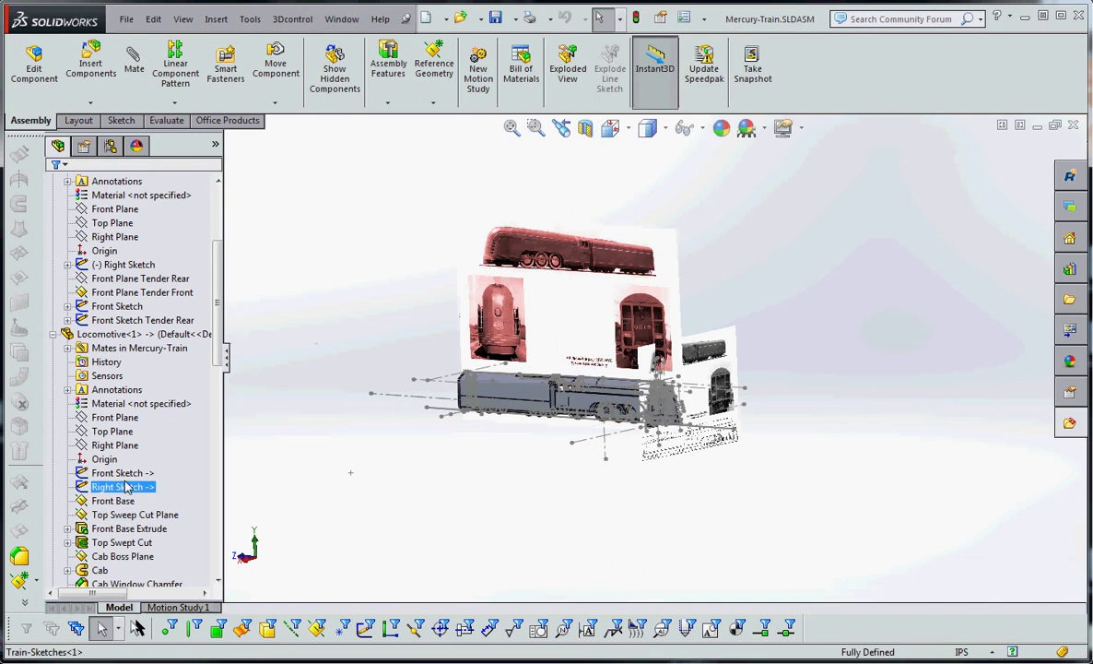
pyautogui.click(117, 473)
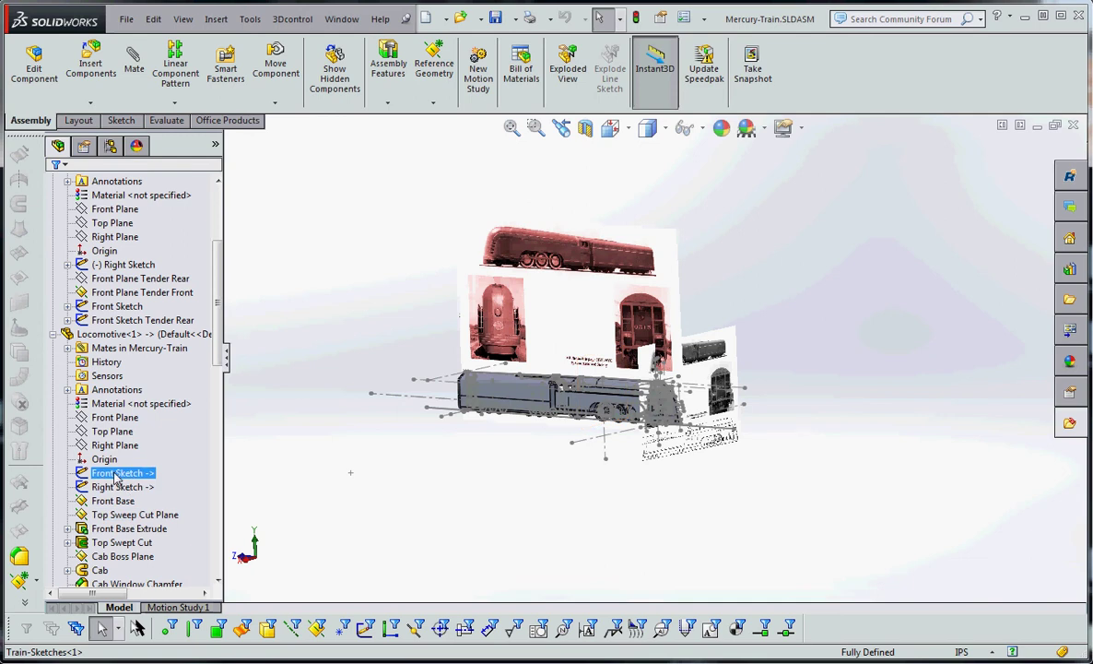
pyautogui.scroll(2, 134, 396)
pyautogui.click(137, 376)
pyautogui.click(129, 390)
pyautogui.click(129, 208)
# Step: Open the Train-Sketches component of the Mercury-Train assembly as its own part and dismiss the older-version notice
pyautogui.scroll(1, 220, 261)
pyautogui.moveTo(218, 255); pyautogui.dragTo(219, 228)
pyautogui.rightClick(140, 297)
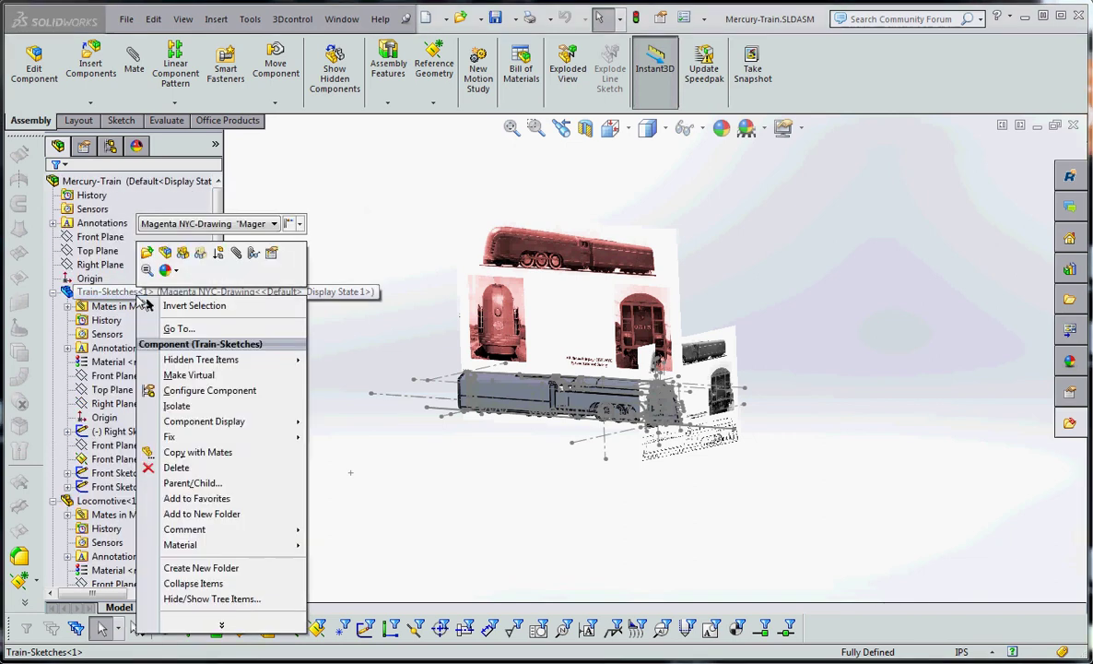
pyautogui.click(149, 253)
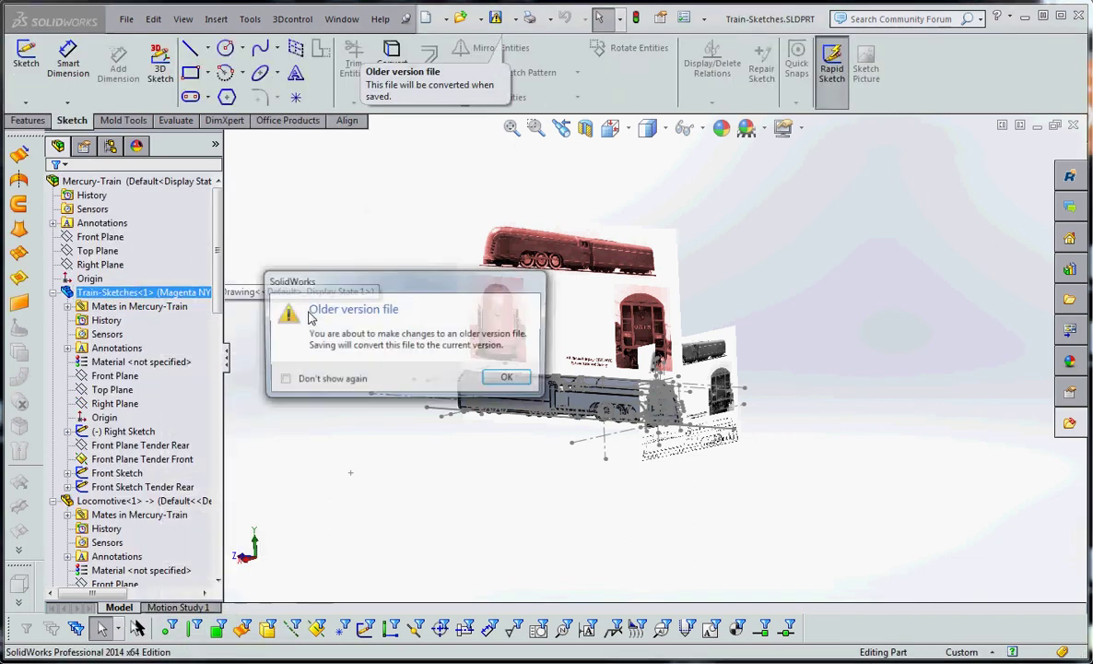
pyautogui.click(509, 380)
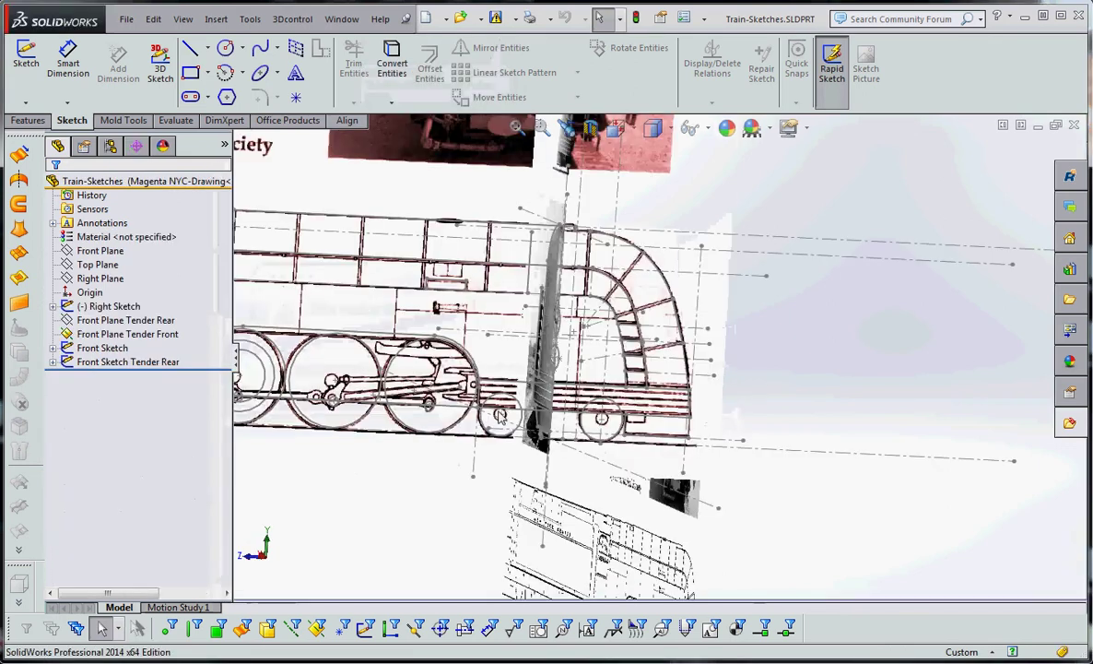
# Step: Expand the Right Sketch in Train-Sketches and suppress its Sketch Picture8
pyautogui.scroll(5, 517, 471)
pyautogui.keyDown('ctrl'); pyautogui.moveTo(541, 437); pyautogui.dragTo(570, 440, button='middle'); pyautogui.keyUp('ctrl')
pyautogui.moveTo(609, 357)
pyautogui.mouseDown(button='middle')
pyautogui.moveTo(598, 449)
pyautogui.moveTo(581, 434)
pyautogui.moveTo(578, 405)
pyautogui.moveTo(608, 506)
pyautogui.moveTo(617, 419)
pyautogui.moveTo(590, 441)
pyautogui.moveTo(592, 459)
pyautogui.mouseUp(button='middle')
pyautogui.moveTo(622, 373)
pyautogui.mouseDown(button='middle')
pyautogui.moveTo(604, 346)
pyautogui.moveTo(471, 396)
pyautogui.mouseUp(button='middle')
pyautogui.click(81, 307)
pyautogui.click(53, 306)
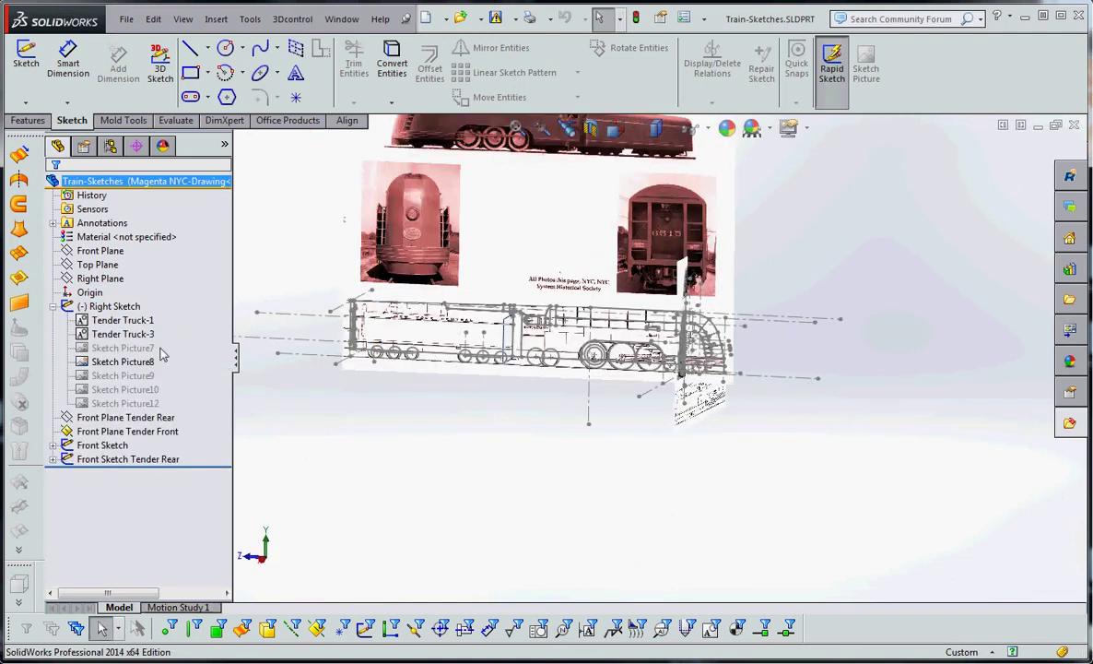
pyautogui.click(109, 362)
pyautogui.rightClick(109, 362)
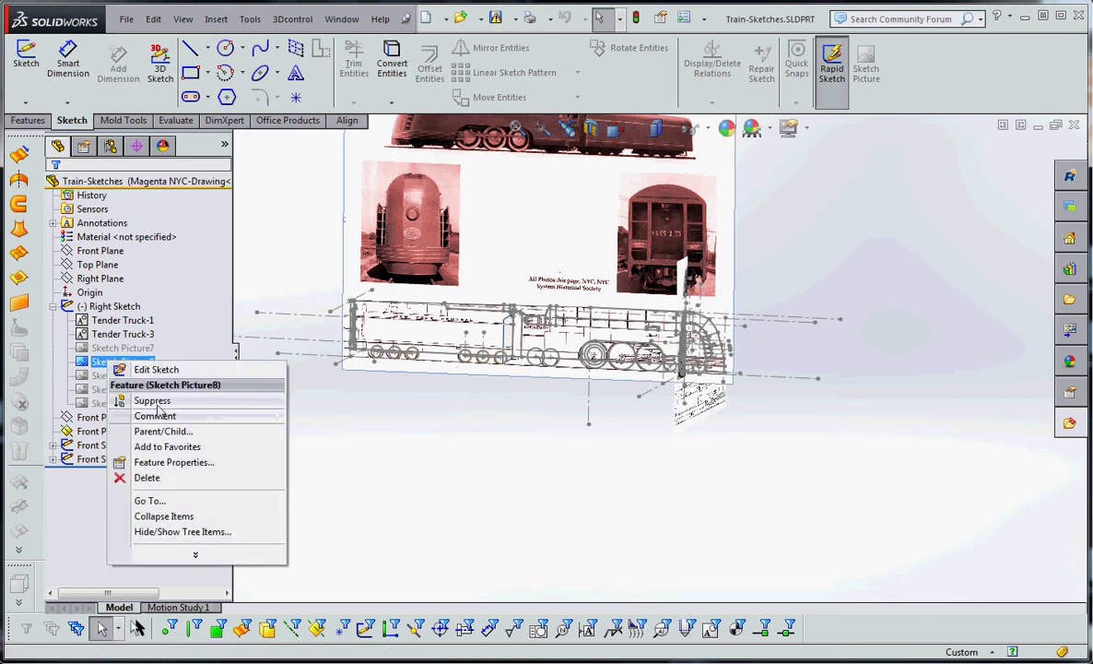
pyautogui.click(138, 400)
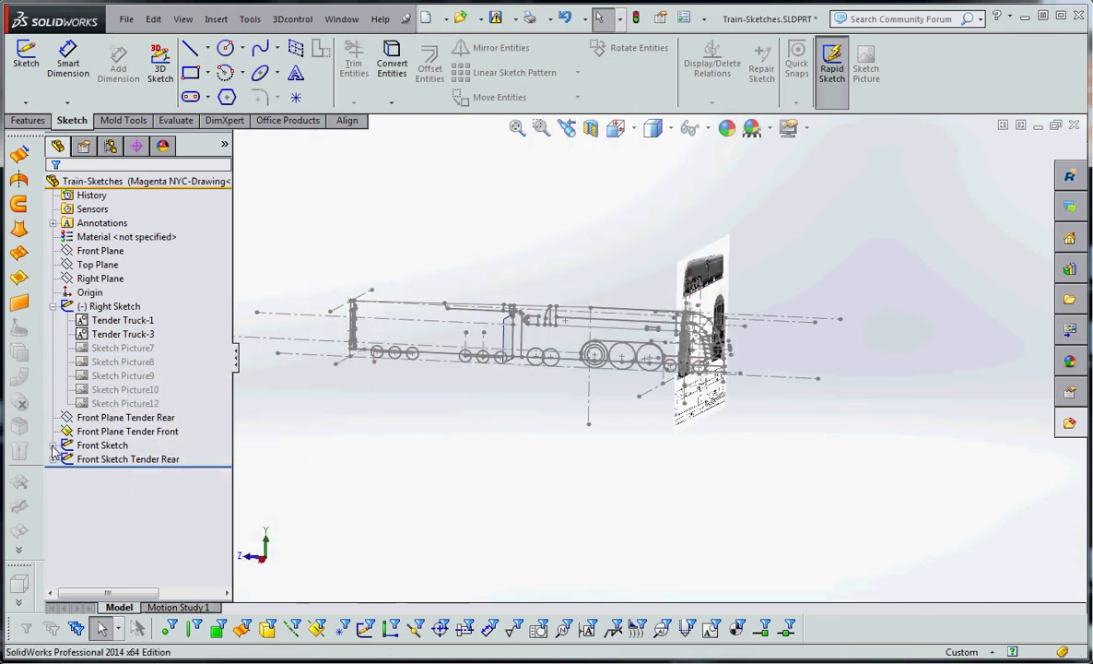
# Step: Expand the Front Sketch in Train-Sketches and suppress its Sketch Picture6
pyautogui.click(52, 444)
pyautogui.click(108, 459)
pyautogui.rightClick(109, 459)
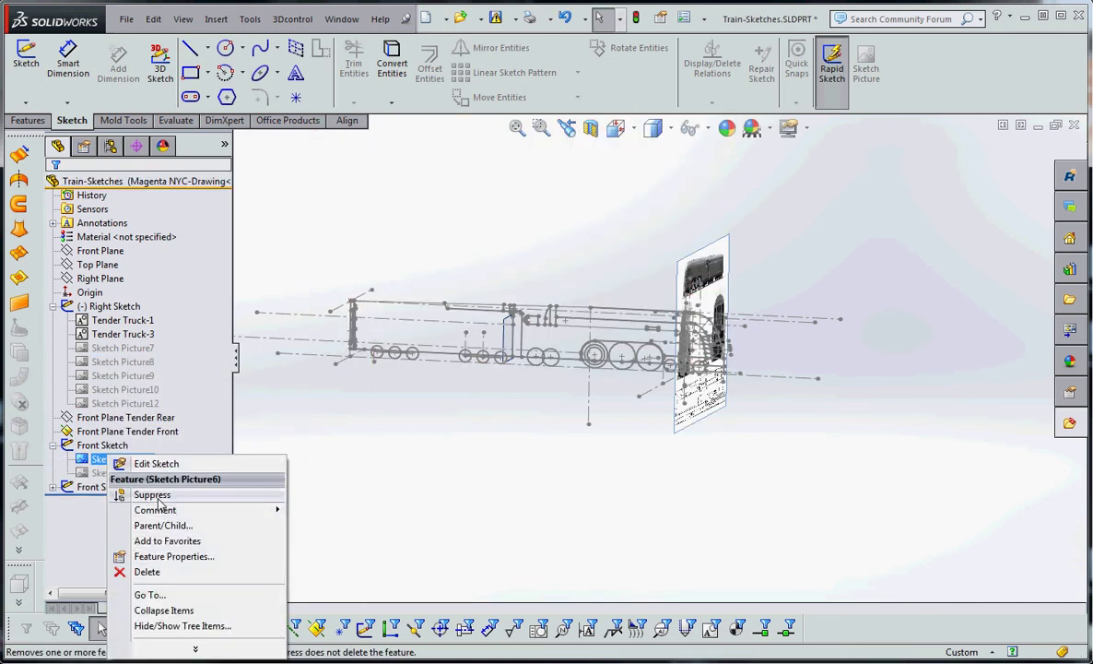
pyautogui.click(138, 496)
# Step: Examine the train's side layout in the Right Sketch, including the wheels, body lines and curved nose profile
pyautogui.moveTo(600, 478); pyautogui.dragTo(515, 485, button='middle')
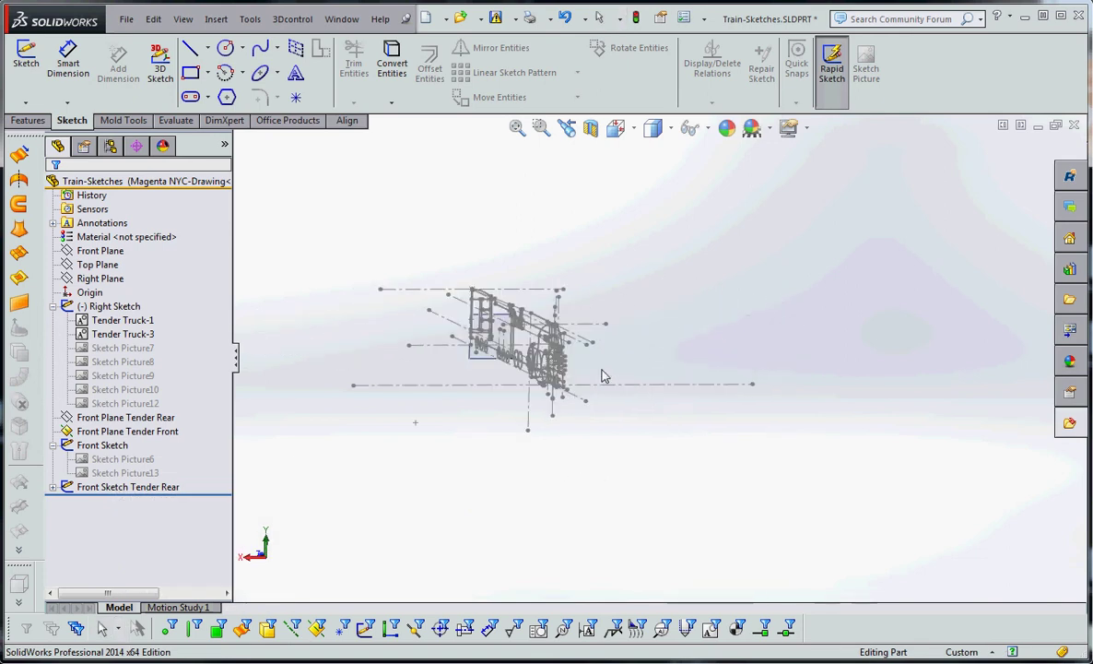
pyautogui.moveTo(606, 373); pyautogui.dragTo(581, 363, button='middle')
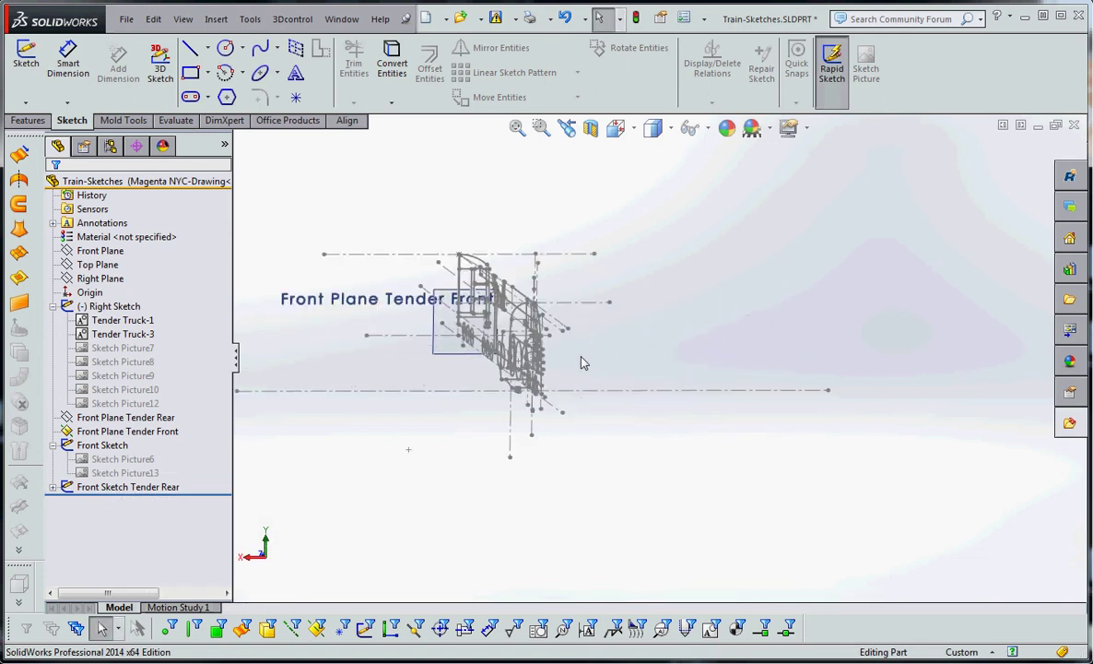
pyautogui.scroll(-10, 580, 362)
pyautogui.moveTo(562, 373)
pyautogui.mouseDown(button='middle')
pyautogui.moveTo(590, 365)
pyautogui.moveTo(757, 382)
pyautogui.moveTo(795, 417)
pyautogui.mouseUp(button='middle')
pyautogui.scroll(6, 830, 334)
pyautogui.scroll(-3, 831, 334)
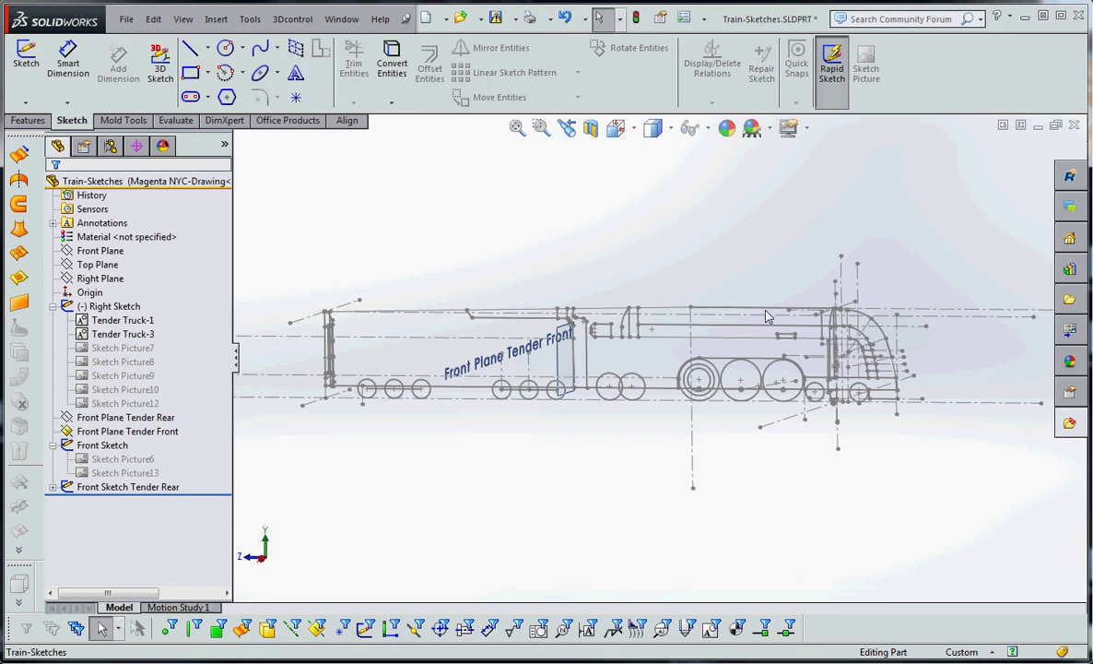
pyautogui.scroll(-5, 760, 322)
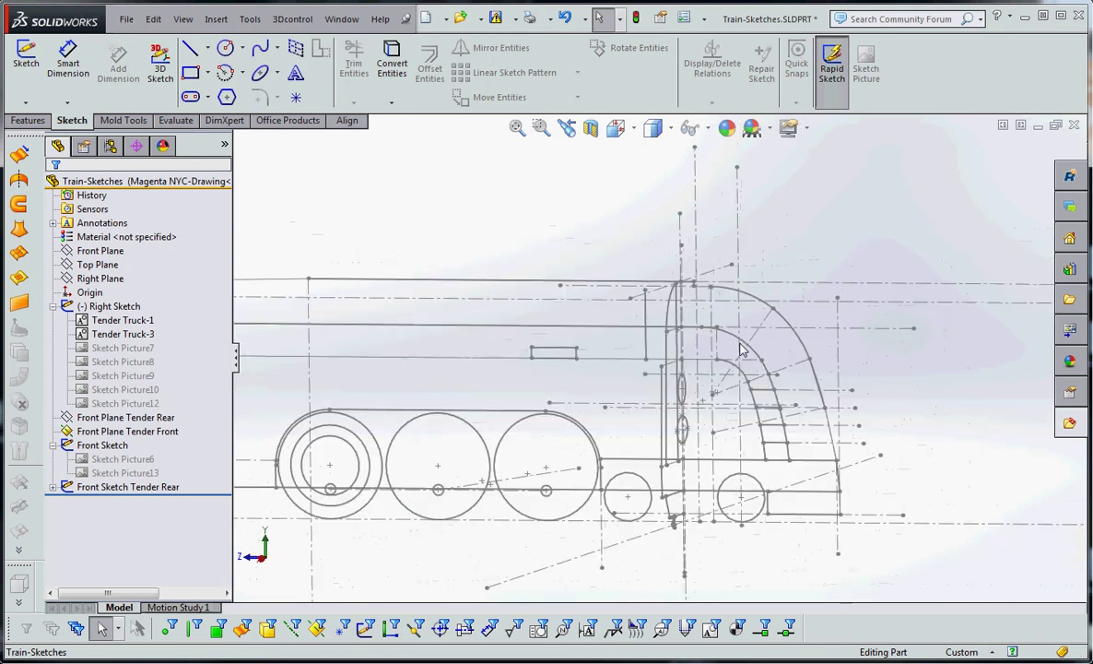
pyautogui.scroll(2, 691, 355)
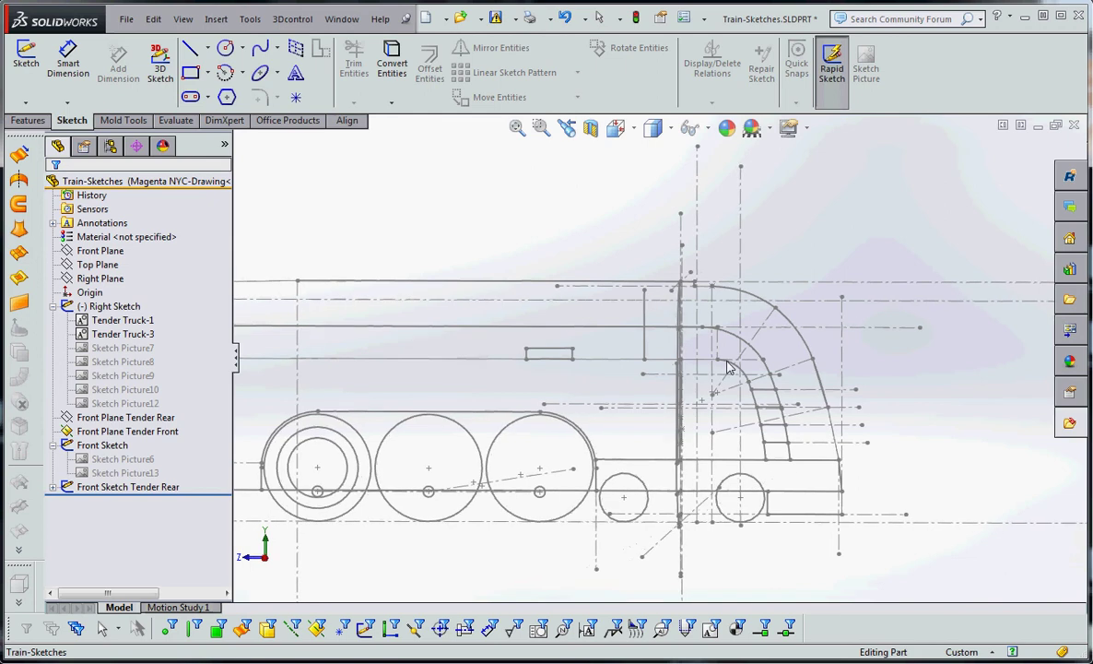
pyautogui.scroll(2, 677, 343)
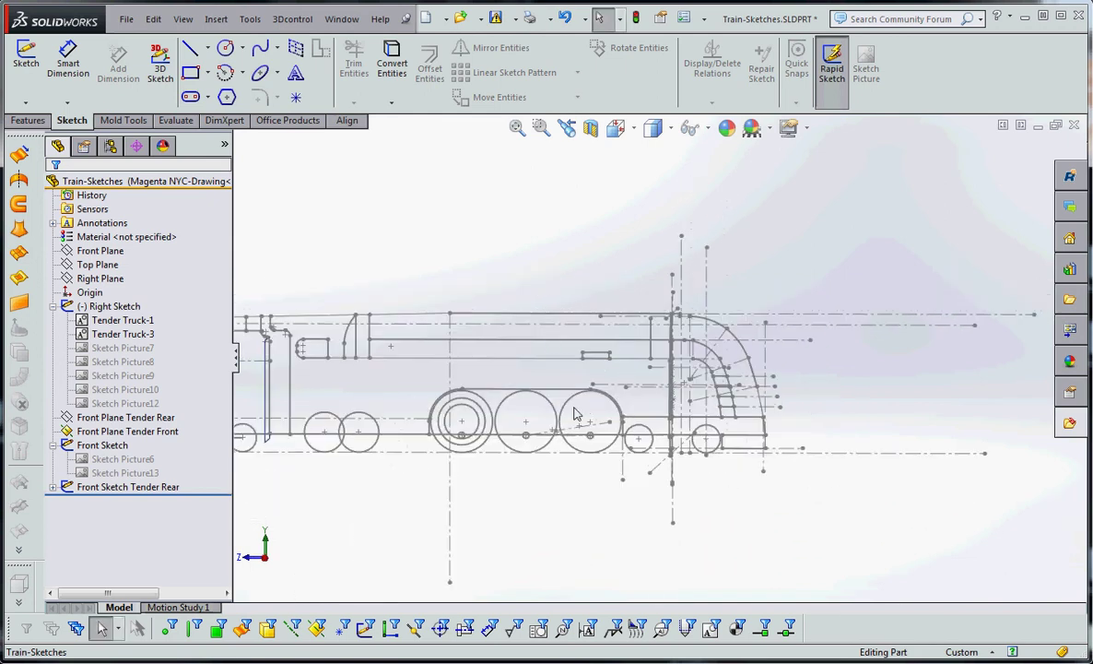
pyautogui.scroll(2, 544, 387)
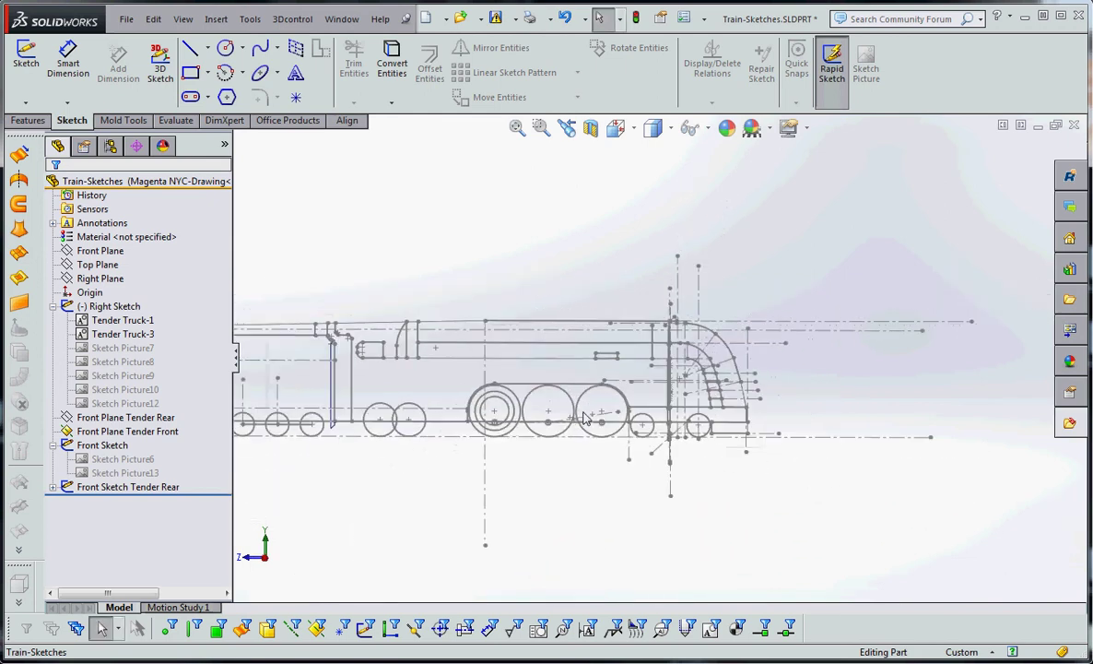
pyautogui.scroll(-4, 544, 387)
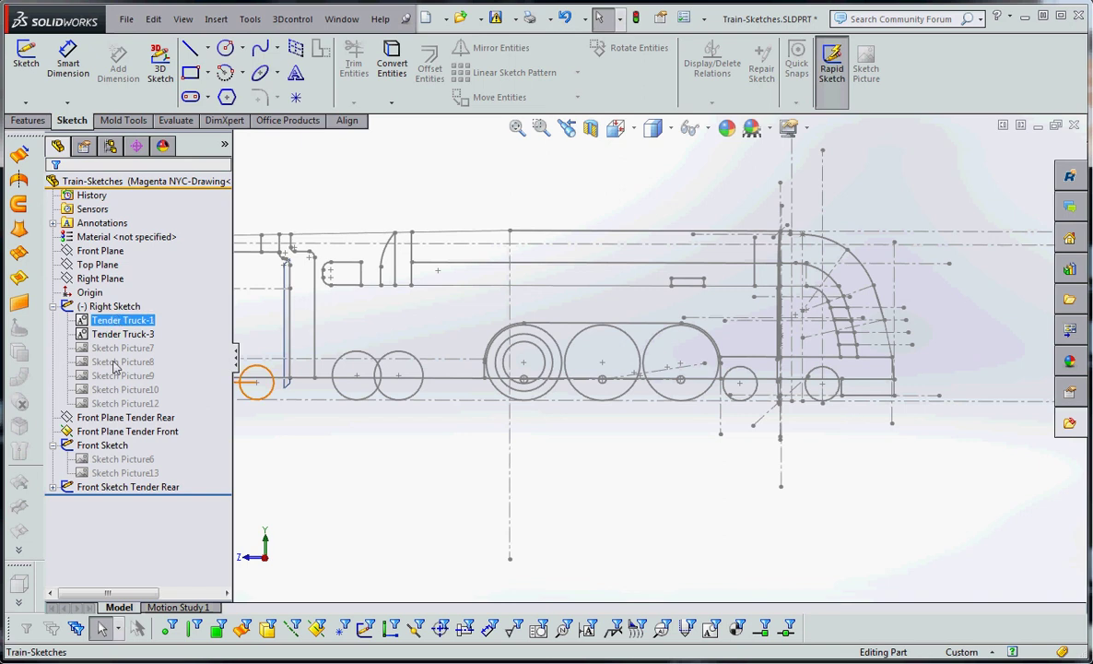
pyautogui.click(116, 446)
pyautogui.moveTo(701, 487)
pyautogui.mouseDown(button='middle')
pyautogui.moveTo(653, 483)
pyautogui.moveTo(603, 500)
pyautogui.moveTo(431, 314)
pyautogui.moveTo(498, 262)
pyautogui.moveTo(550, 168)
pyautogui.moveTo(505, 310)
pyautogui.mouseUp(button='middle')
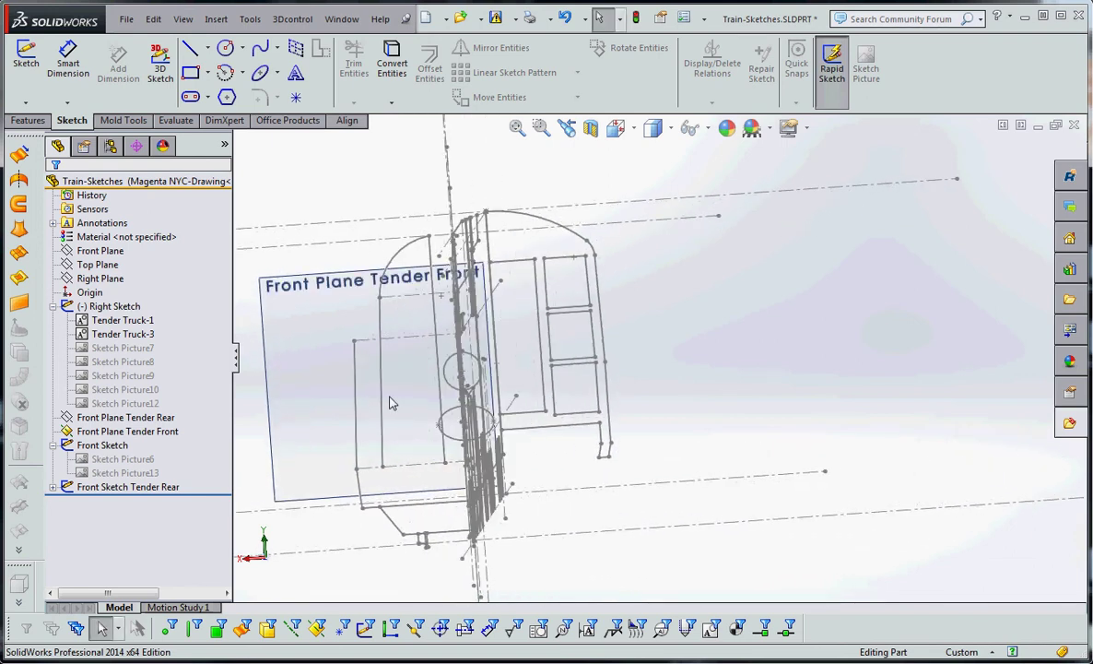
pyautogui.moveTo(406, 446)
pyautogui.mouseDown(button='middle')
pyautogui.moveTo(430, 565)
pyautogui.moveTo(471, 497)
pyautogui.moveTo(490, 517)
pyautogui.moveTo(498, 505)
pyautogui.moveTo(488, 514)
pyautogui.mouseUp(button='middle')
pyautogui.scroll(-7, 713, 302)
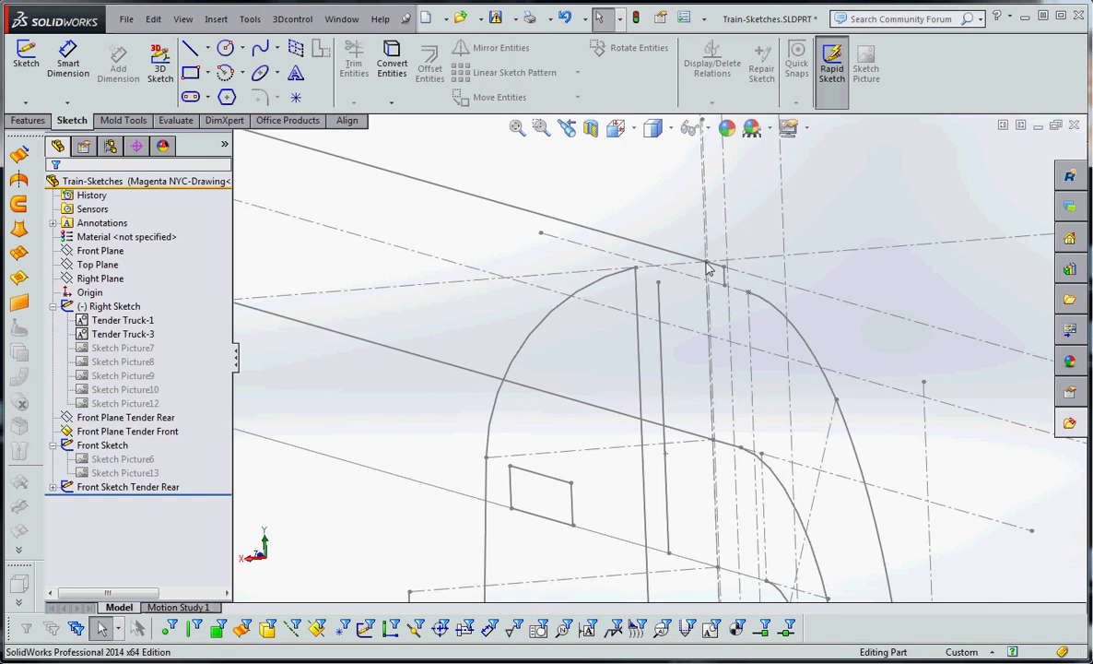
pyautogui.scroll(-5, 706, 266)
pyautogui.scroll(8, 661, 468)
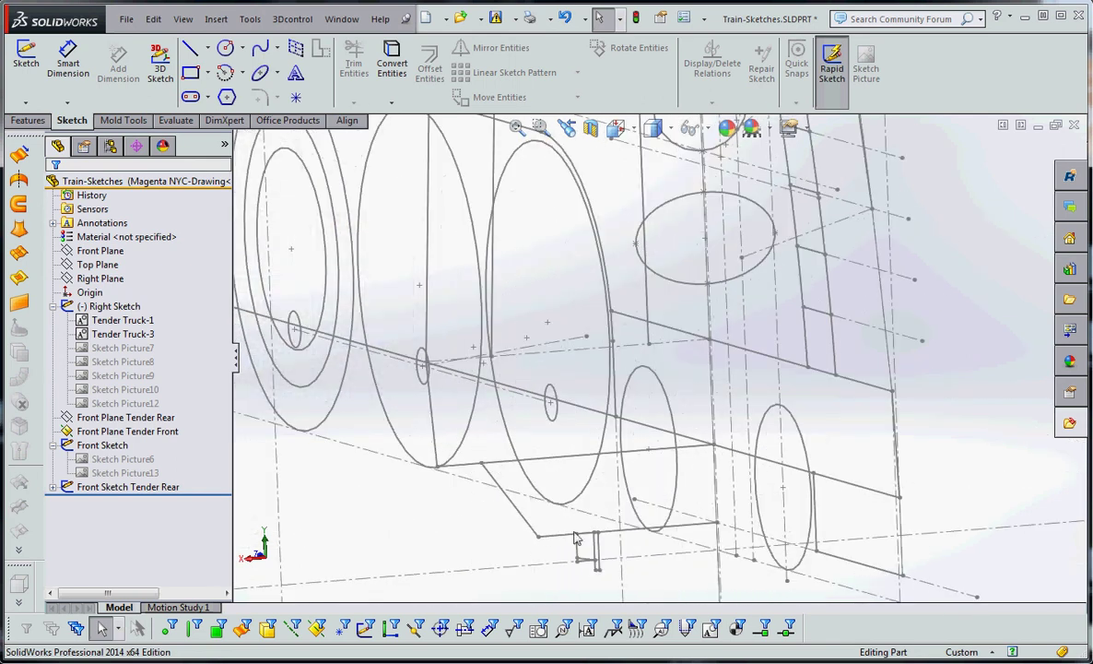
pyautogui.scroll(-2, 630, 551)
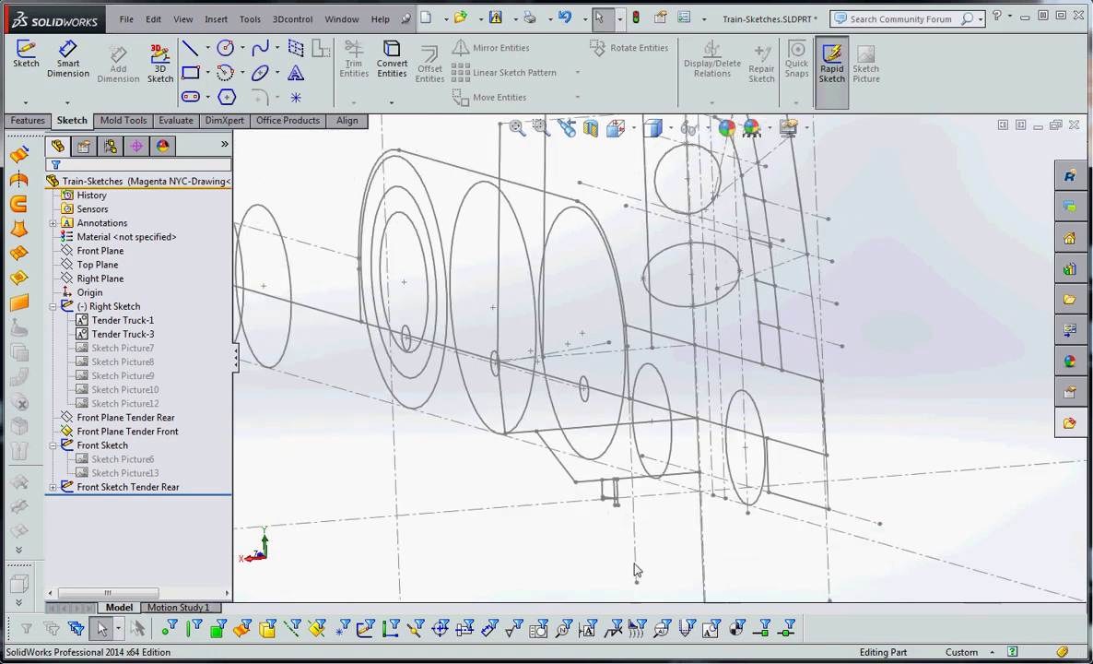
pyautogui.moveTo(637, 522); pyautogui.dragTo(651, 522, button='middle')
pyautogui.scroll(3, 651, 521)
pyautogui.scroll(-7, 830, 400)
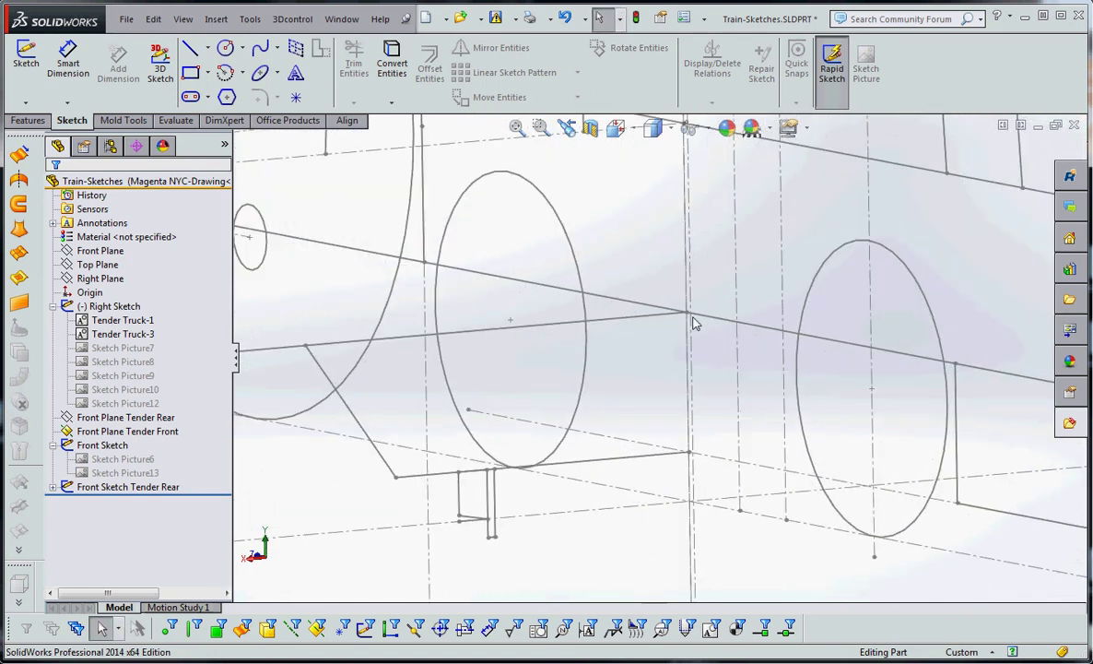
pyautogui.scroll(8, 599, 521)
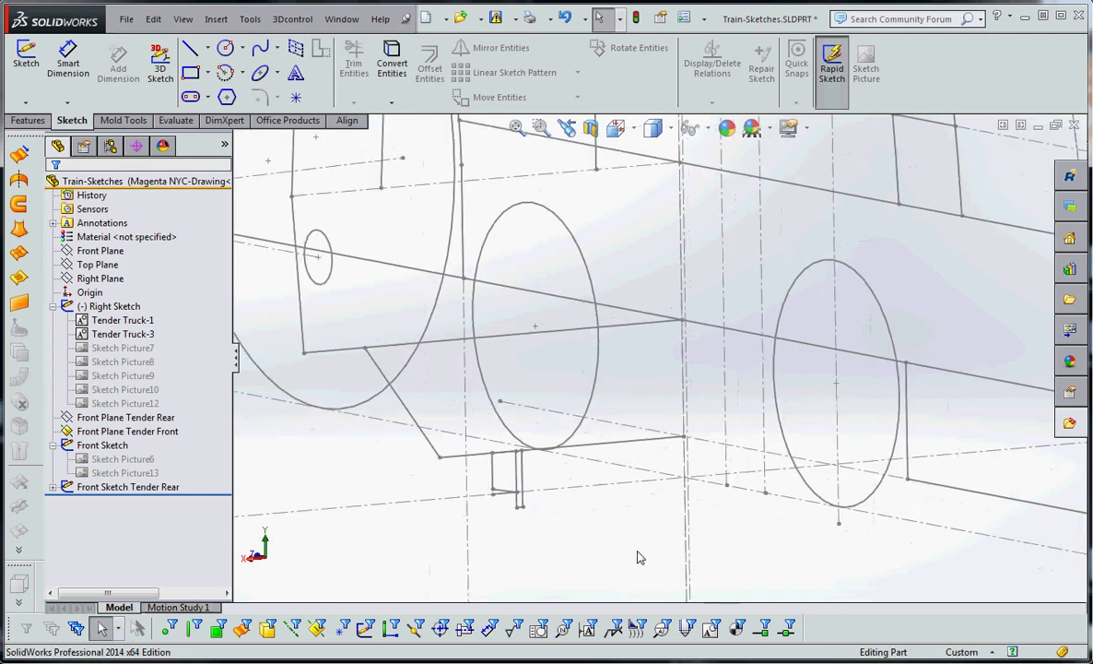
# Step: Close the Train-Sketches part without saving, return to the Mercury-Train assembly and clear the selection
pyautogui.click(1074, 126)
pyautogui.click(458, 362)
pyautogui.click(358, 394)
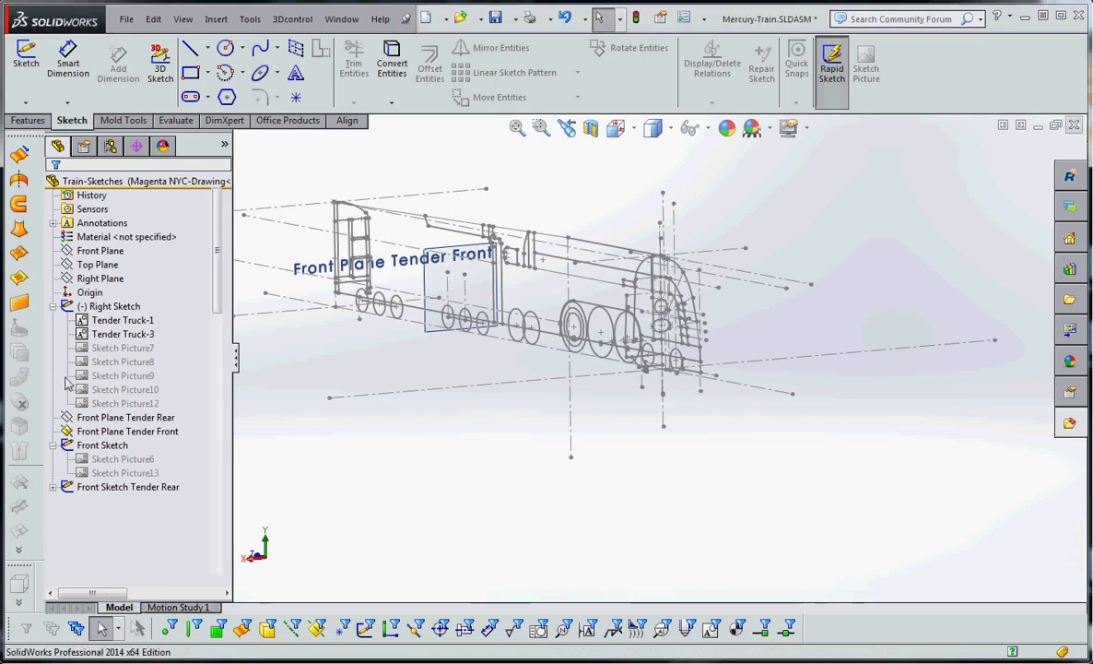
pyautogui.click(104, 403)
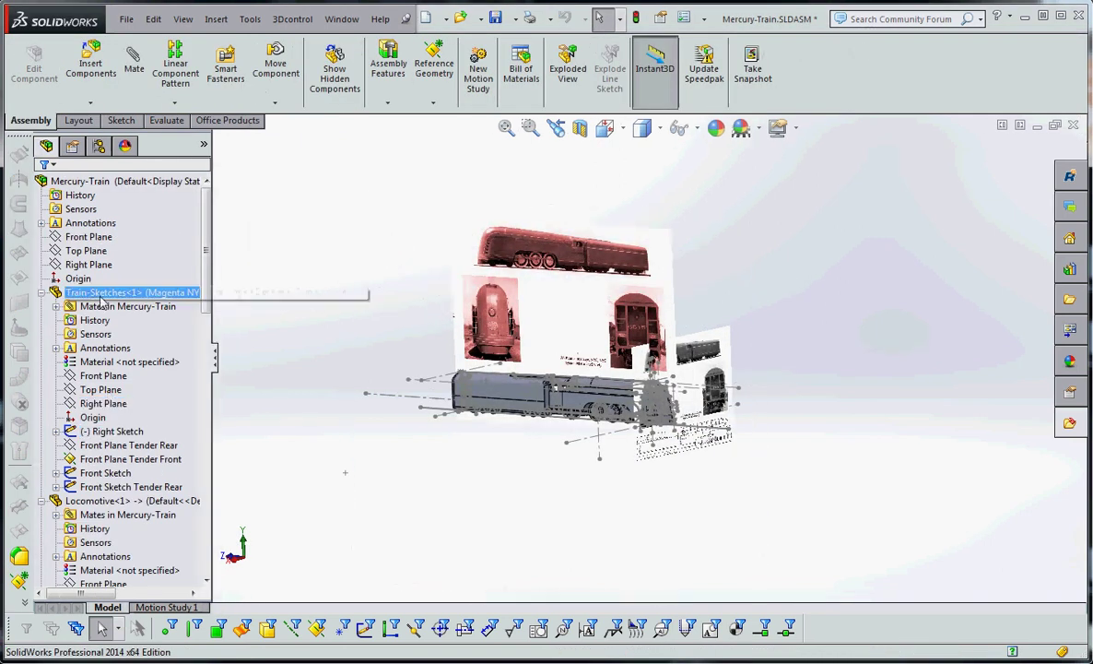
pyautogui.press('Escape')
# Step: Examine the planes and layout sketches of Train-Sketches alongside the top-level reference planes of the Mercury-Train assembly
pyautogui.scroll(3, 516, 465)
pyautogui.scroll(-5, 625, 337)
pyautogui.scroll(1, 624, 337)
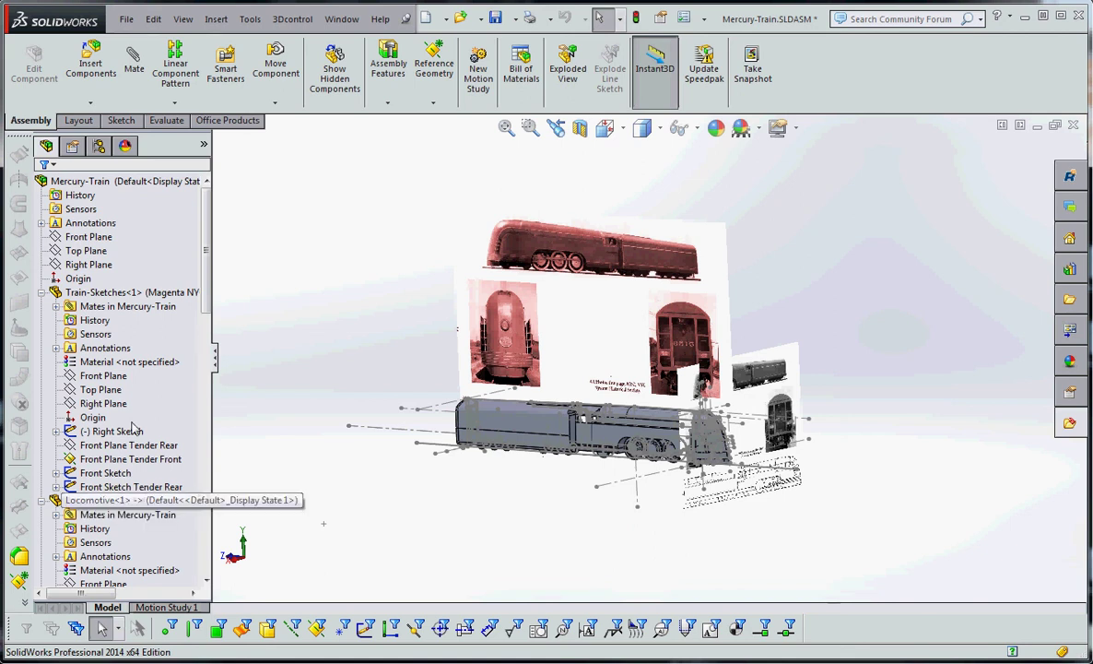
pyautogui.click(95, 404)
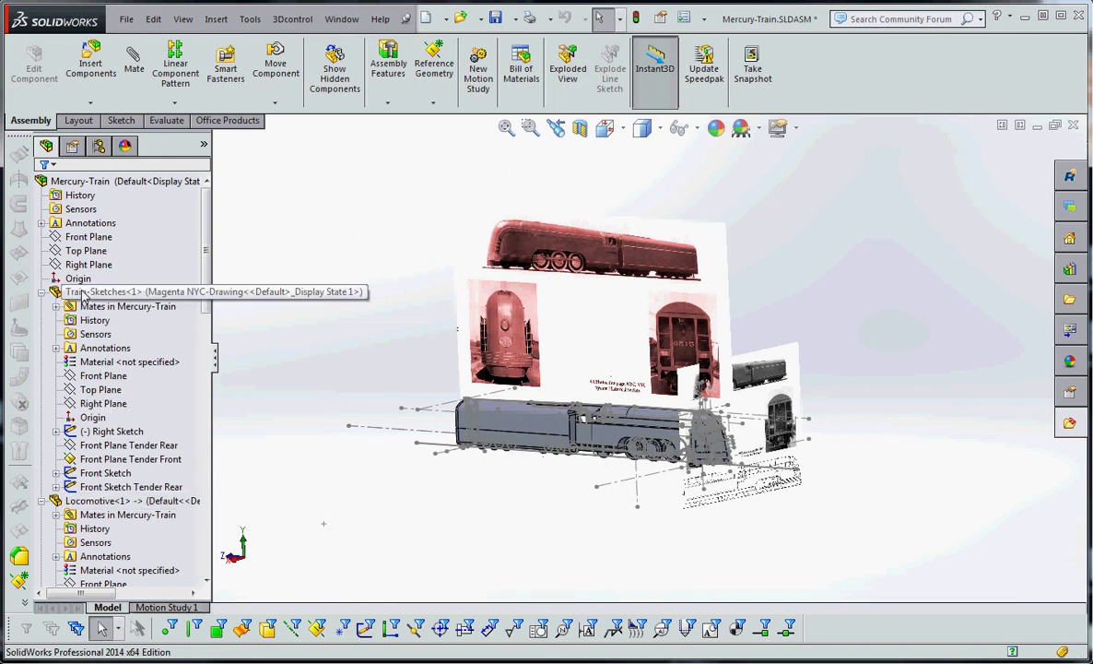
pyautogui.click(131, 487)
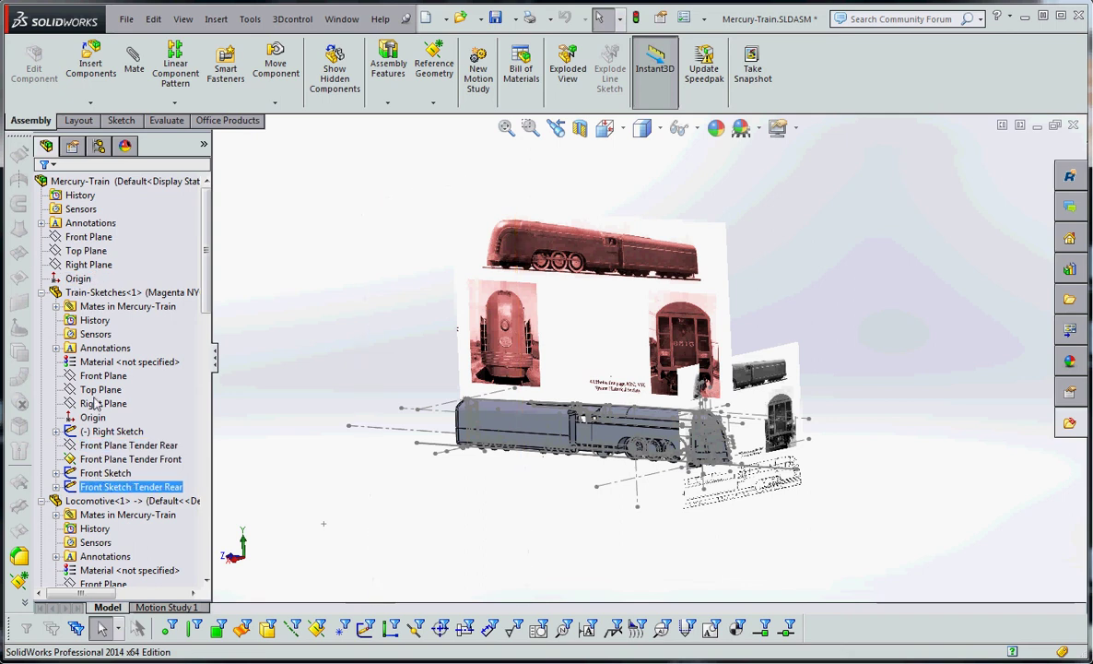
pyautogui.press('Escape')
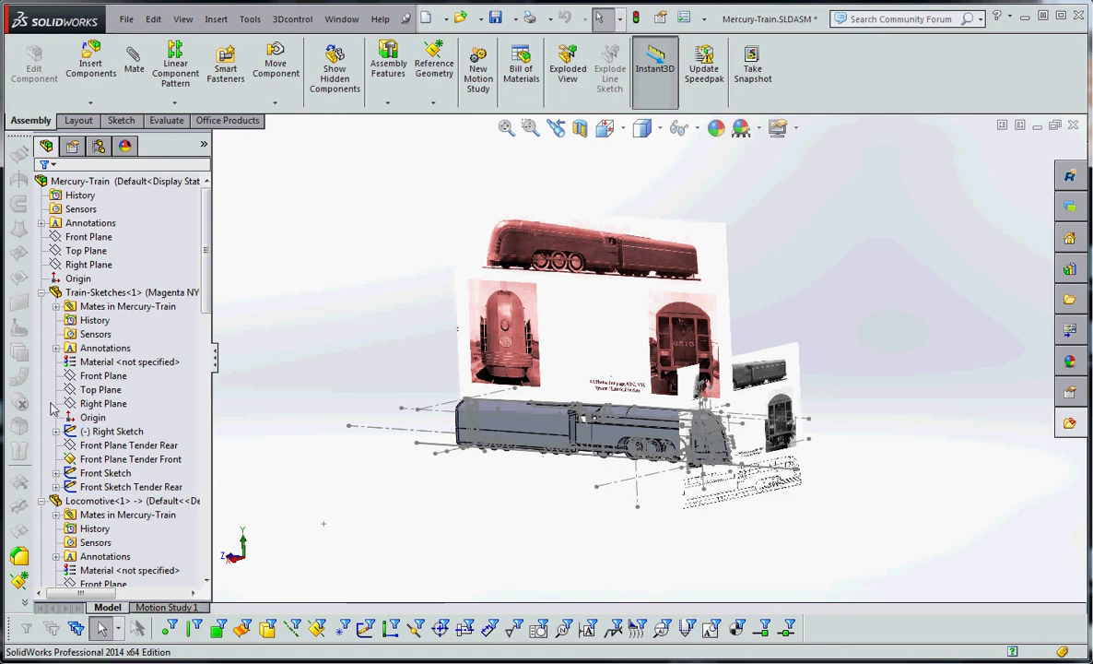
pyautogui.click(67, 235)
pyautogui.click(85, 264)
pyautogui.click(85, 182)
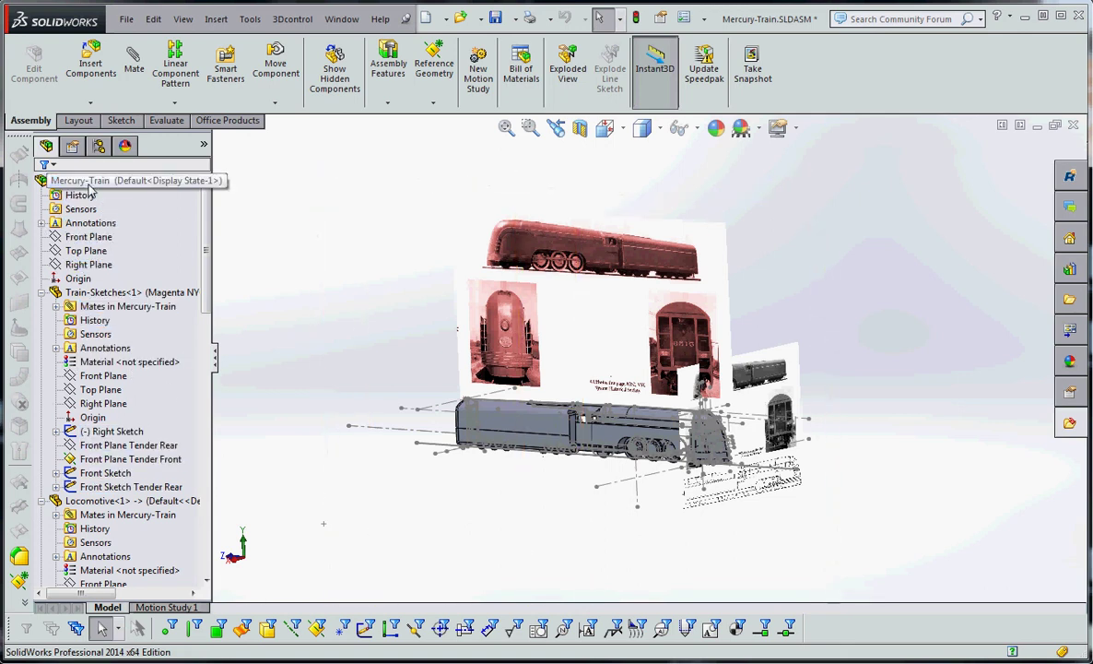